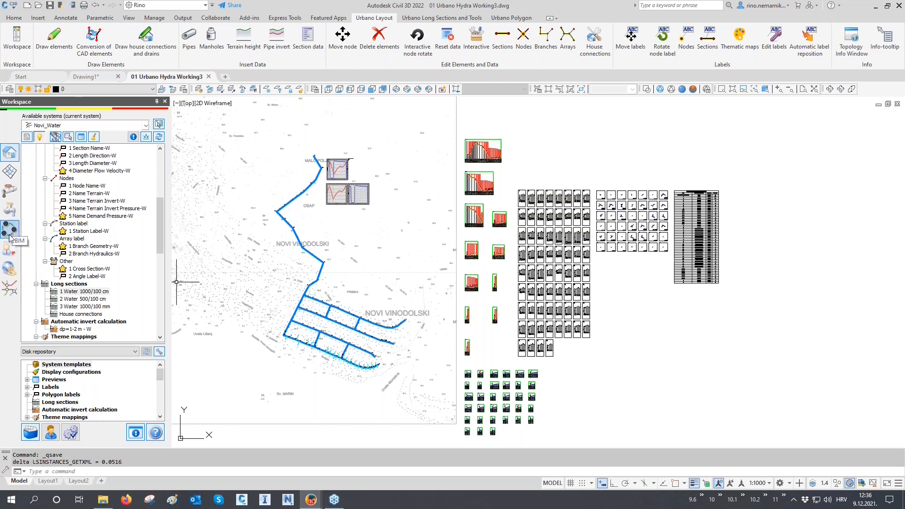
# Open the data configurations of the BIM exports and enlarge the dialog vertically.
pyautogui.click(8, 227)
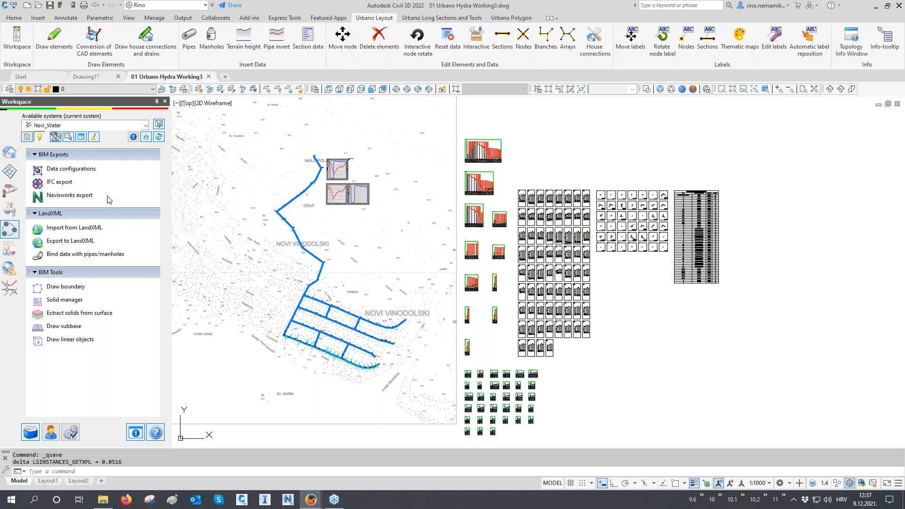
pyautogui.click(80, 173)
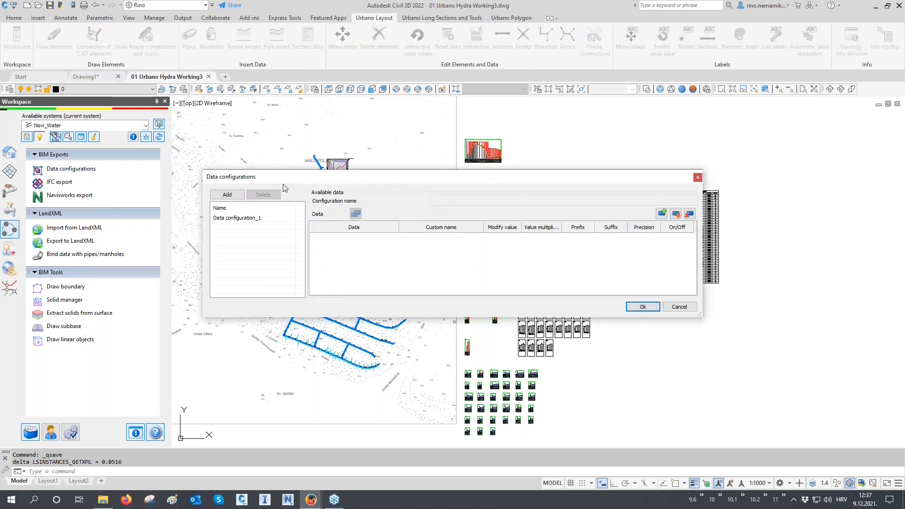
pyautogui.moveTo(303, 317); pyautogui.dragTo(305, 417)
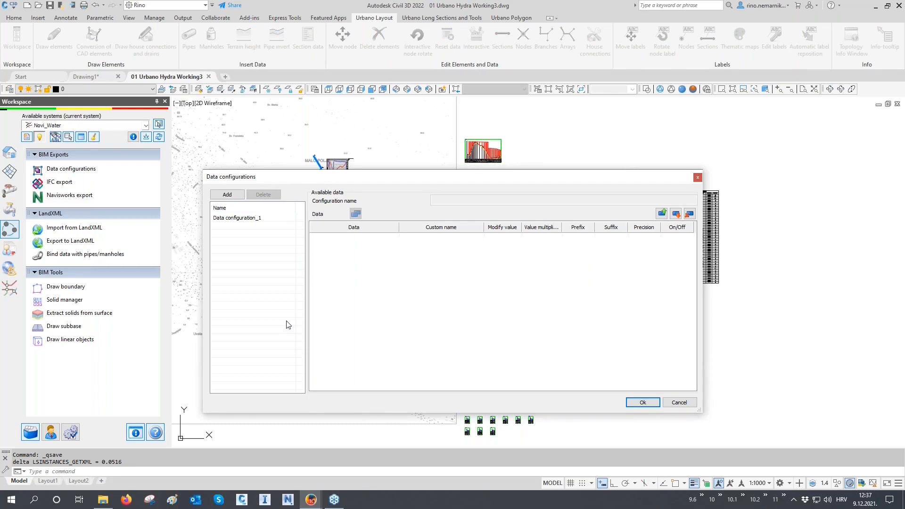
# Rename the existing data configuration as "Geometry data".
pyautogui.click(254, 220)
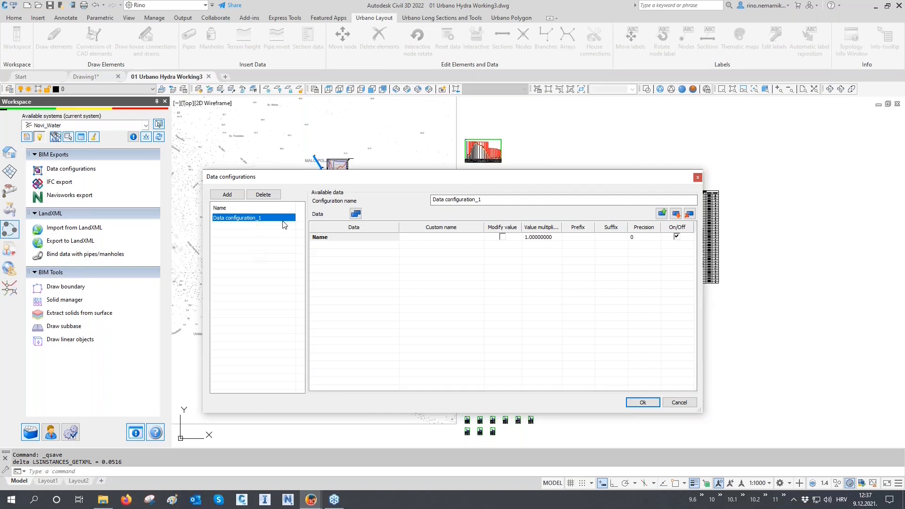
pyautogui.moveTo(490, 201); pyautogui.dragTo(411, 201)
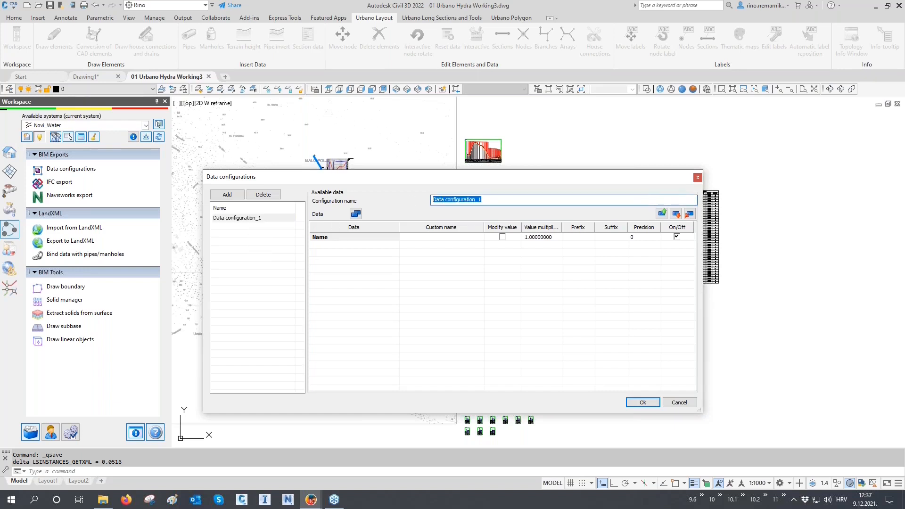
pyautogui.write('Geom')
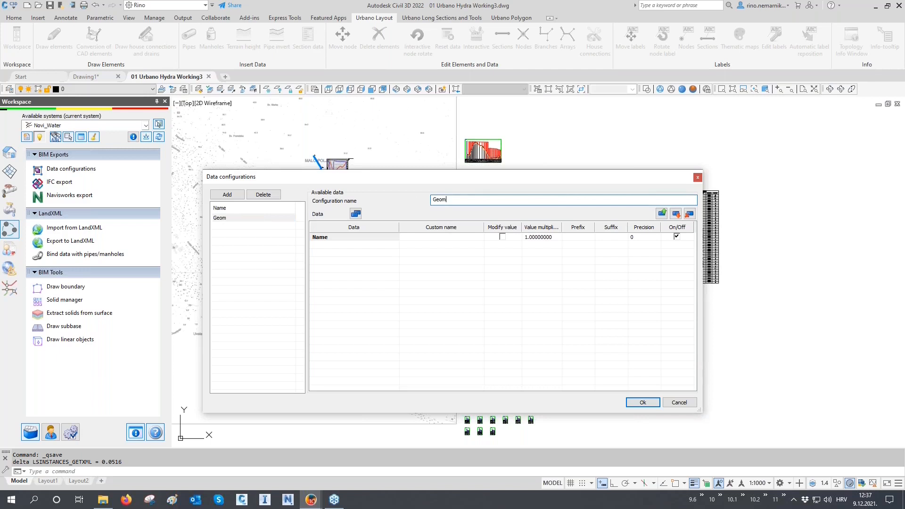
pyautogui.write('etry data')
# Add System name, Starting node name, Ending node name and Array / axis from the general properties to the configuration's data selection.
pyautogui.click(356, 214)
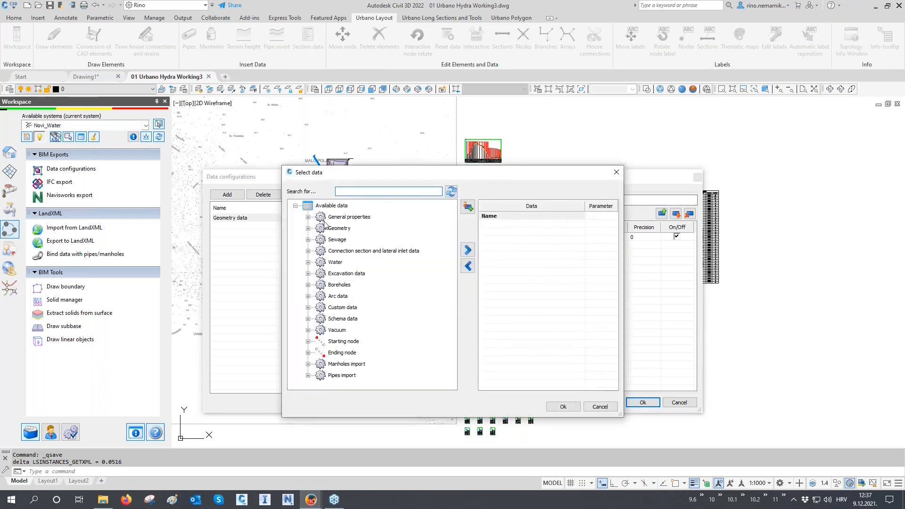
pyautogui.click(308, 217)
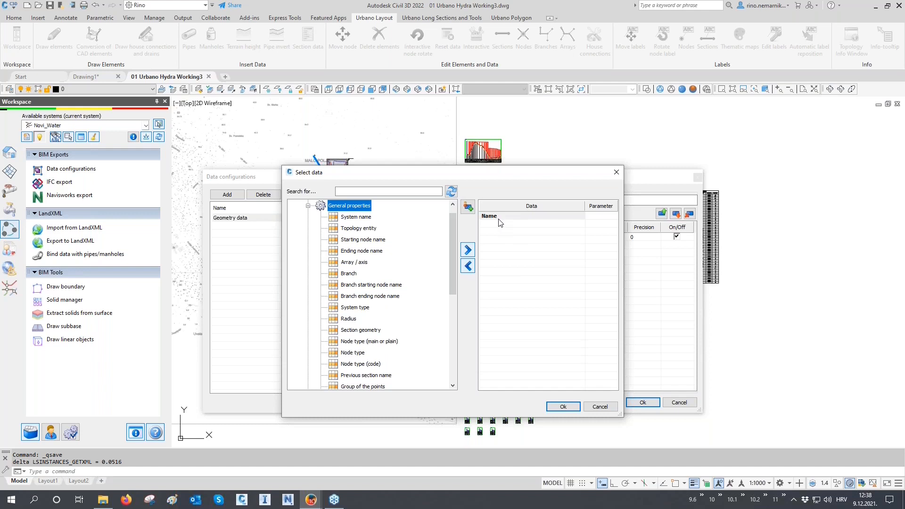
pyautogui.doubleClick(361, 218)
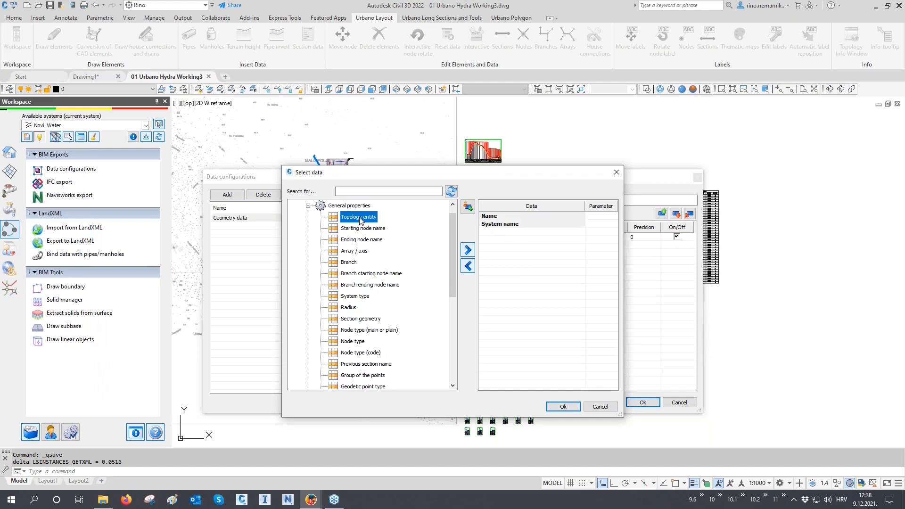
pyautogui.doubleClick(360, 229)
pyautogui.doubleClick(361, 229)
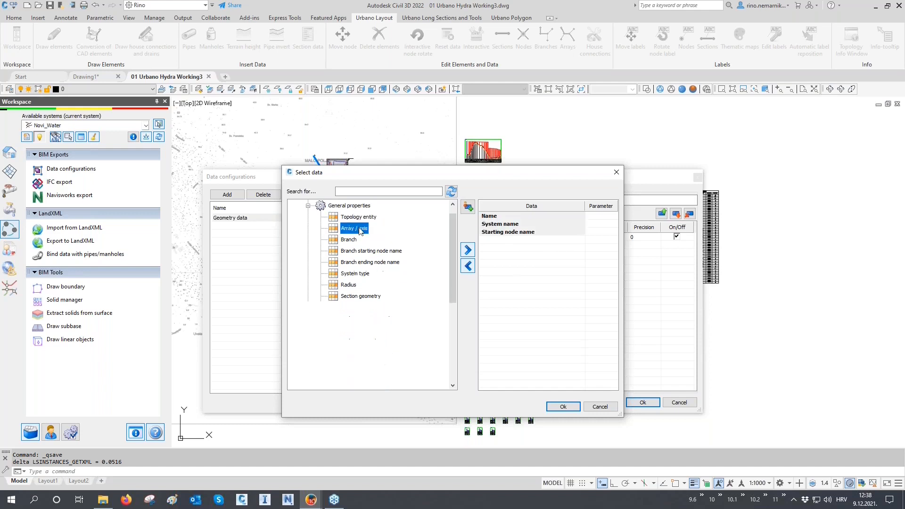
pyautogui.doubleClick(361, 229)
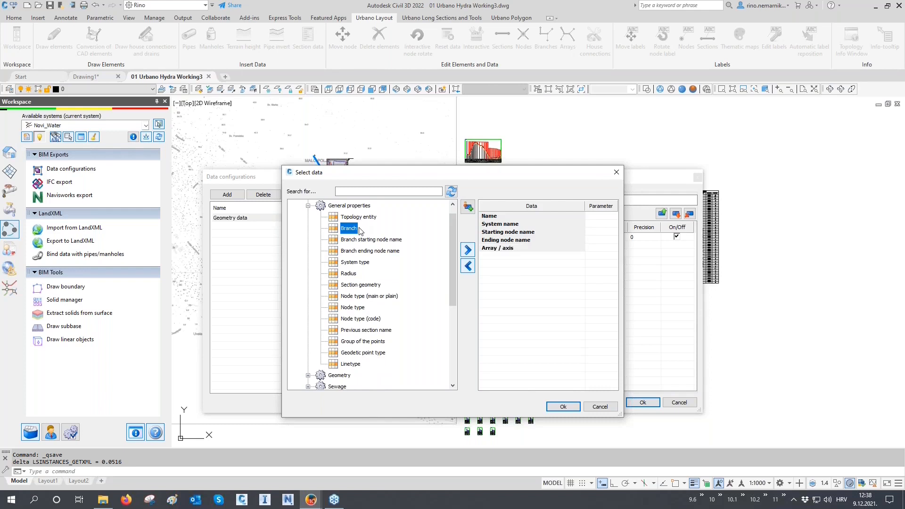
# Add Starting invert elevation and Ending invert elevation from the geometry's invert data to the selection.
pyautogui.scroll(-2, 361, 229)
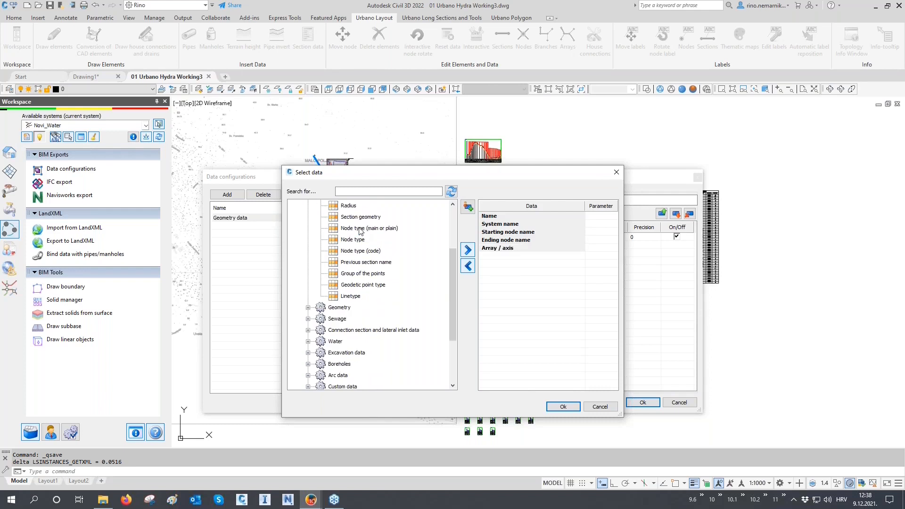
pyautogui.click(308, 312)
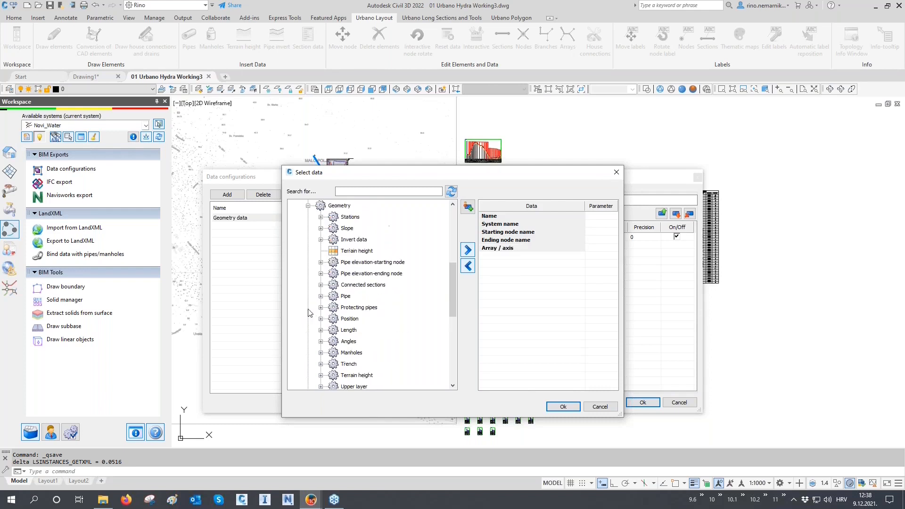
pyautogui.click(321, 240)
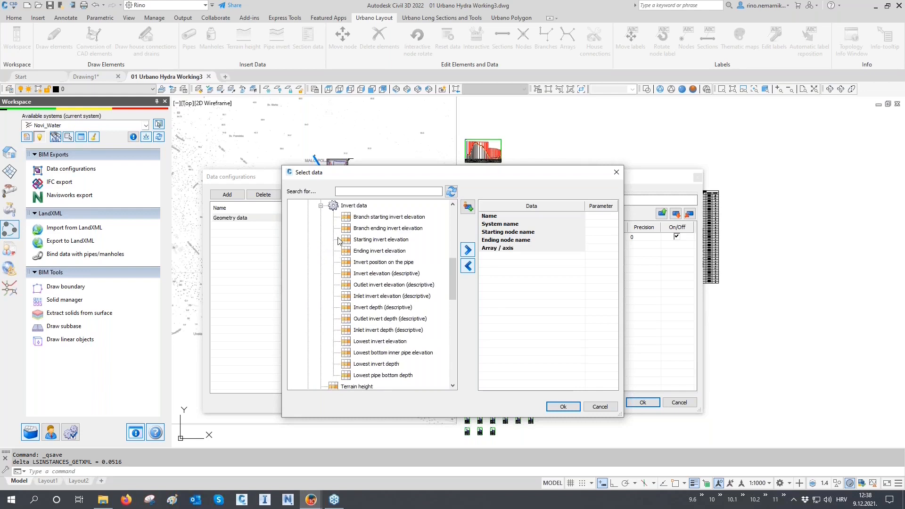
pyautogui.doubleClick(377, 240)
pyautogui.doubleClick(377, 241)
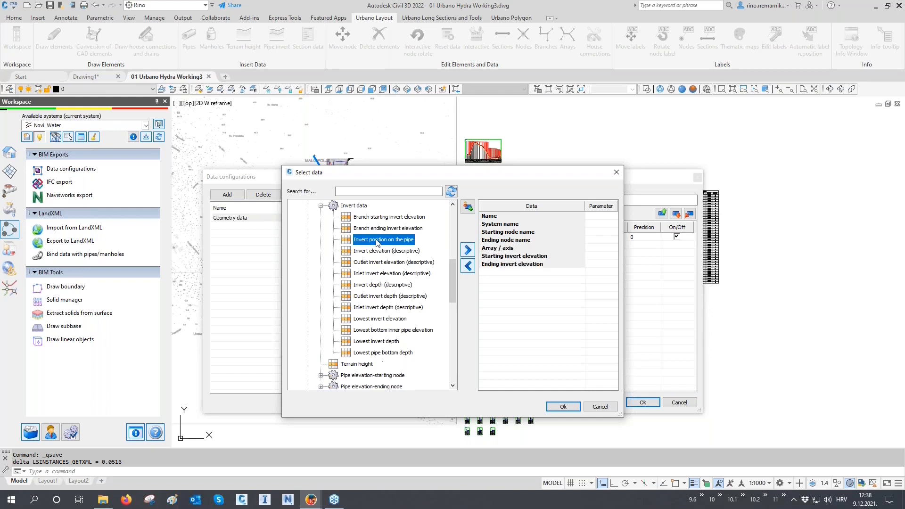
# Add Calculated slope [‰] from the geometry's slope data to the selection.
pyautogui.scroll(2, 374, 243)
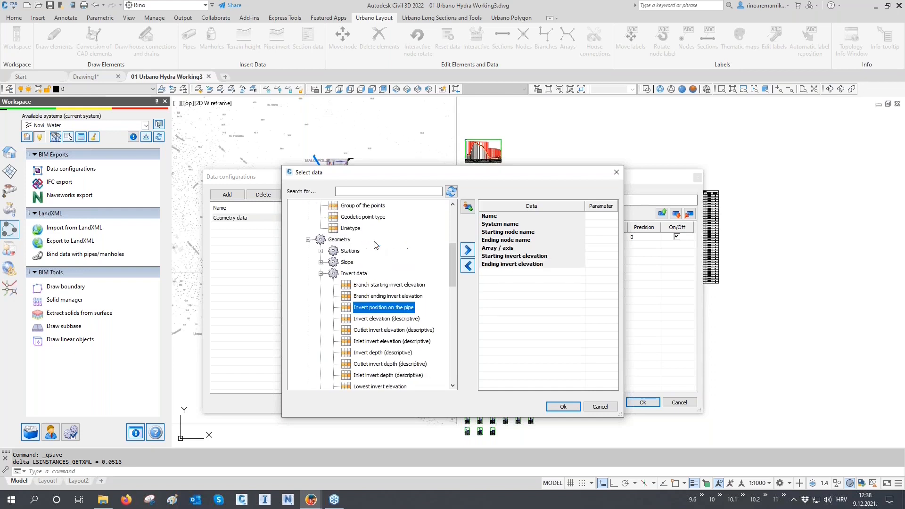
pyautogui.click(320, 263)
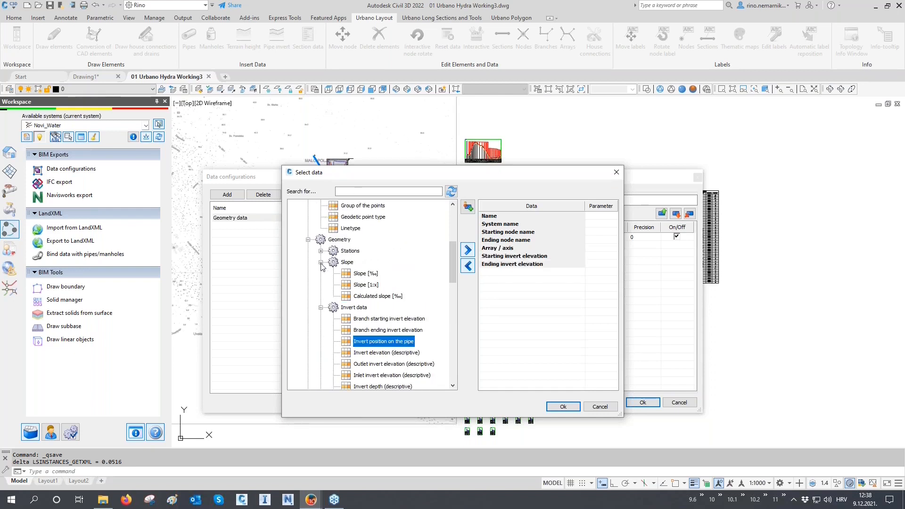
pyautogui.click(376, 297)
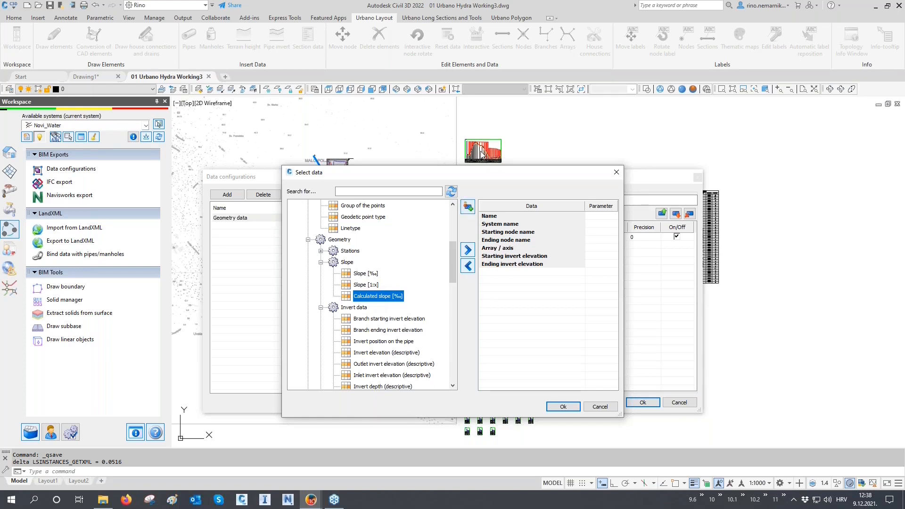
pyautogui.doubleClick(396, 298)
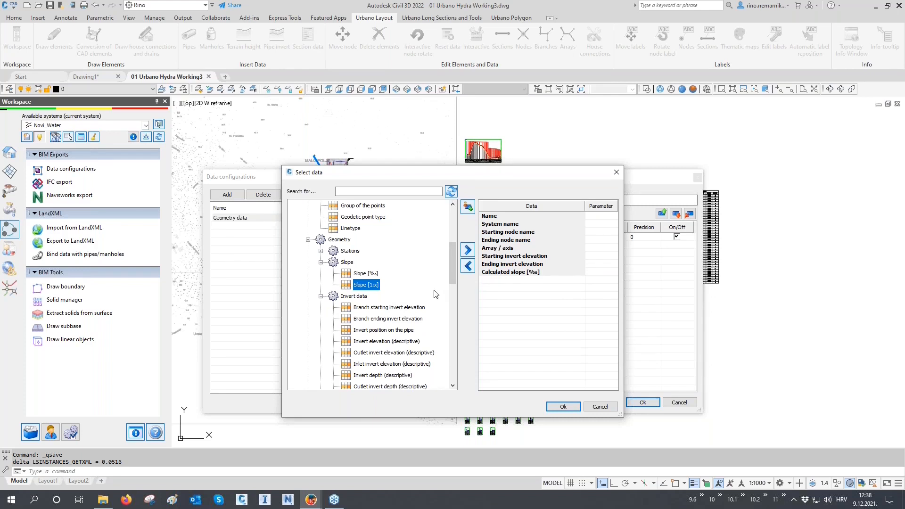
# Add Section length [m] and Section length 3D [m] from the geometry's length data to the selection.
pyautogui.scroll(-5, 422, 286)
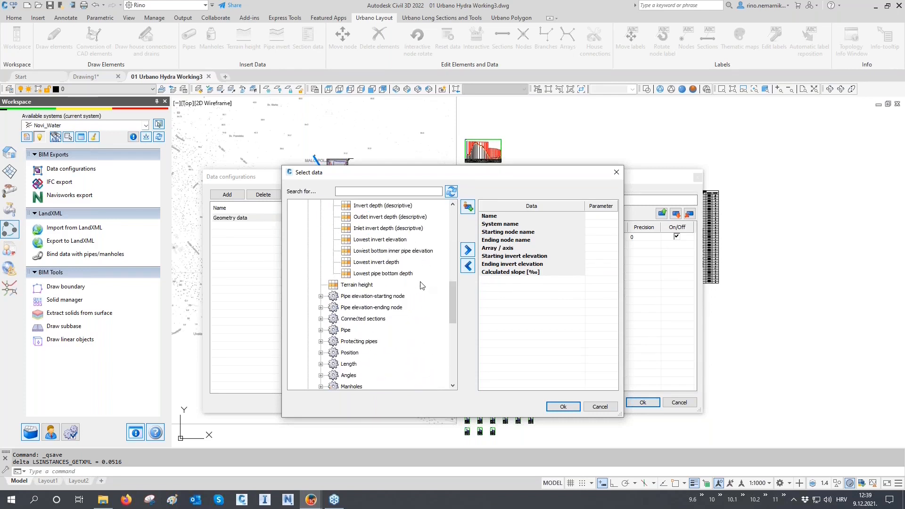
pyautogui.click(321, 364)
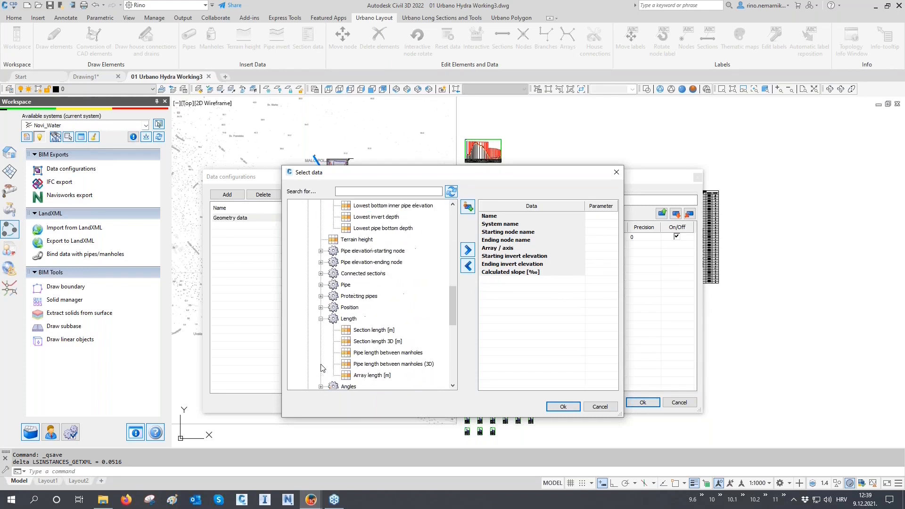
pyautogui.doubleClick(374, 330)
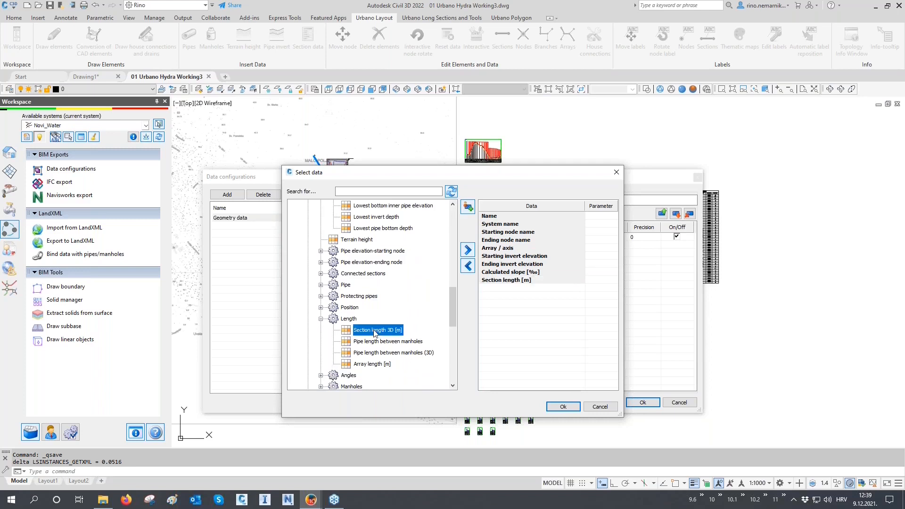
pyautogui.doubleClick(374, 330)
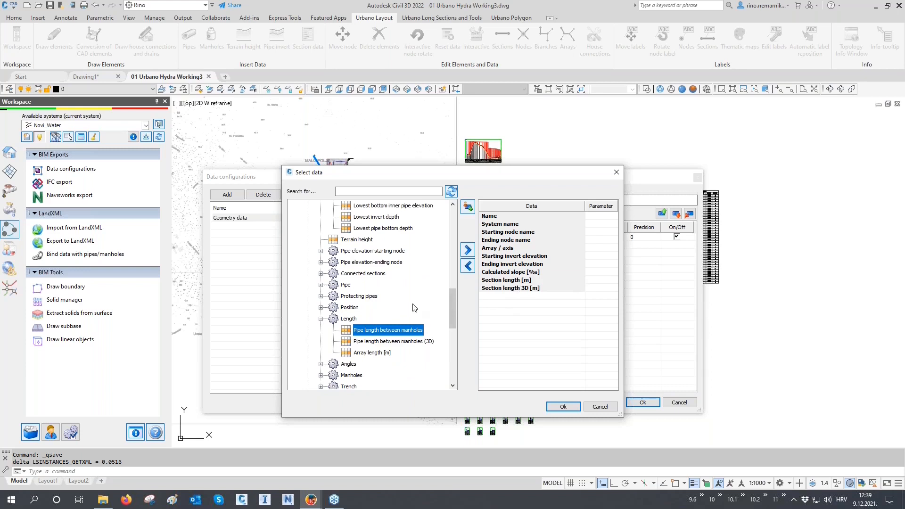
# Add the X coor. and Y coor. position data and the geometry's Terrain height to the selection.
pyautogui.scroll(3, 414, 308)
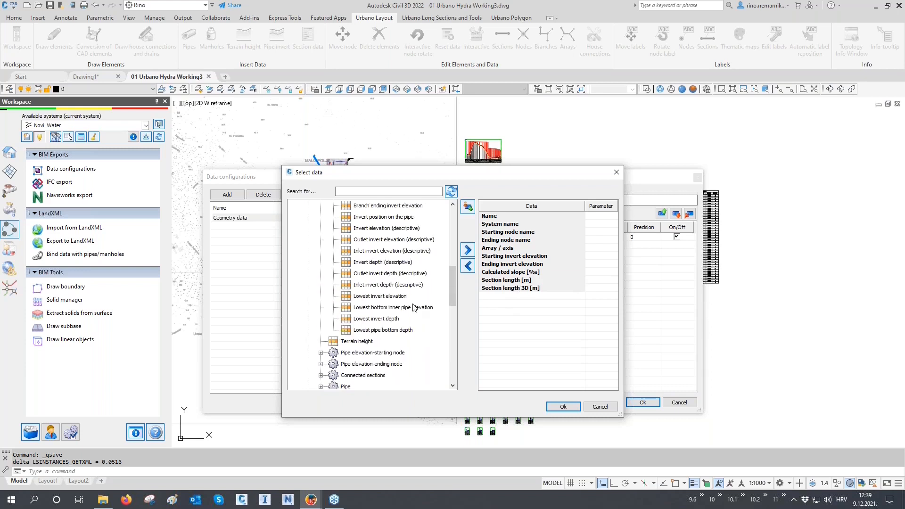
pyautogui.scroll(3, 414, 307)
pyautogui.scroll(1, 414, 308)
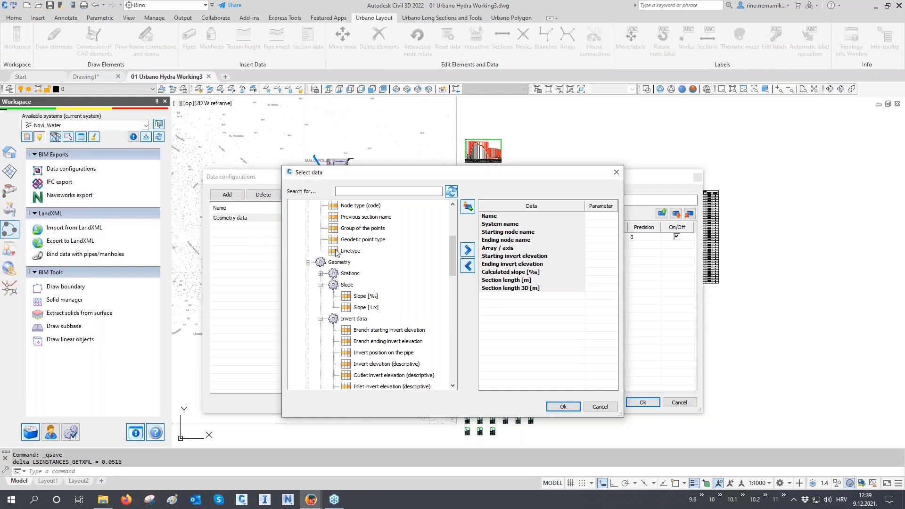
pyautogui.scroll(2, 337, 253)
pyautogui.scroll(-4, 337, 253)
pyautogui.scroll(-3, 336, 253)
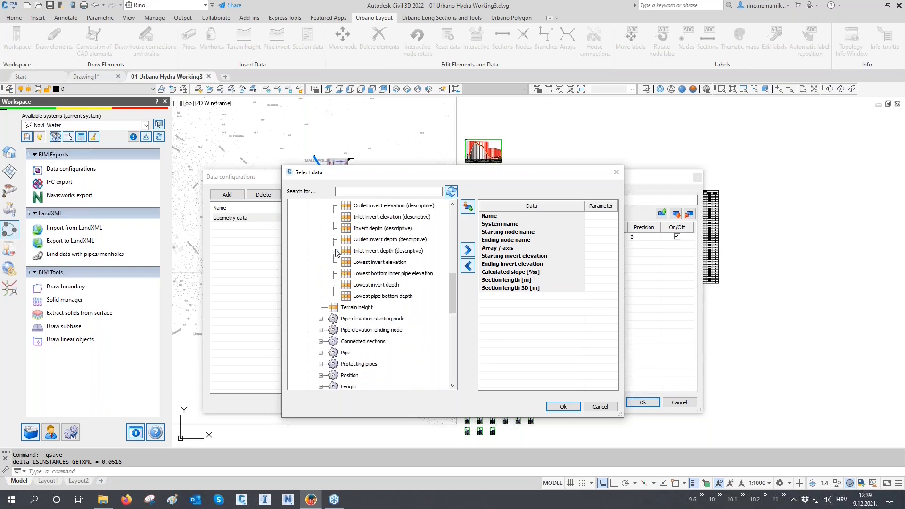
pyautogui.scroll(-1, 337, 253)
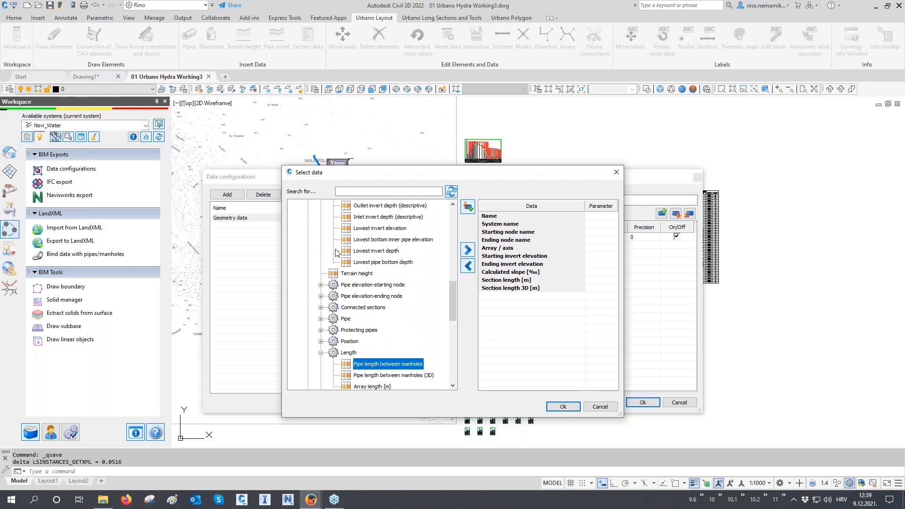
pyautogui.click(321, 341)
pyautogui.doubleClick(362, 330)
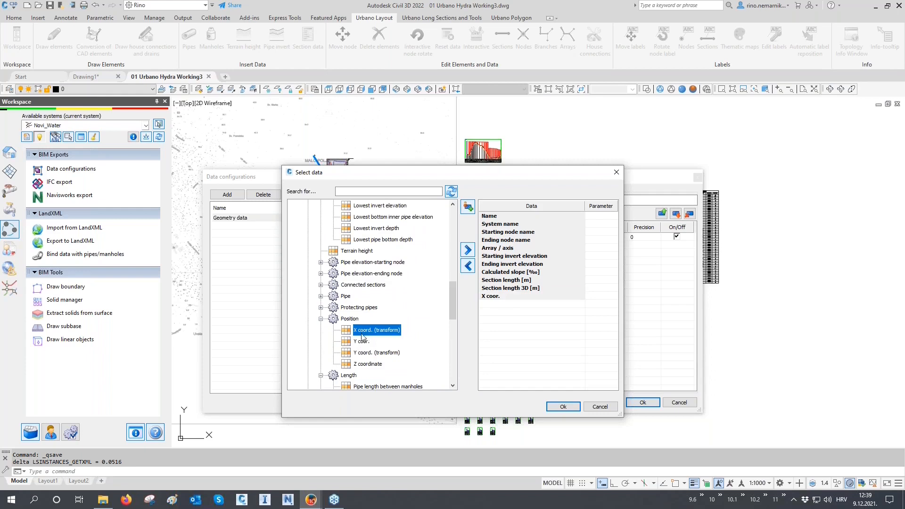
pyautogui.doubleClick(362, 341)
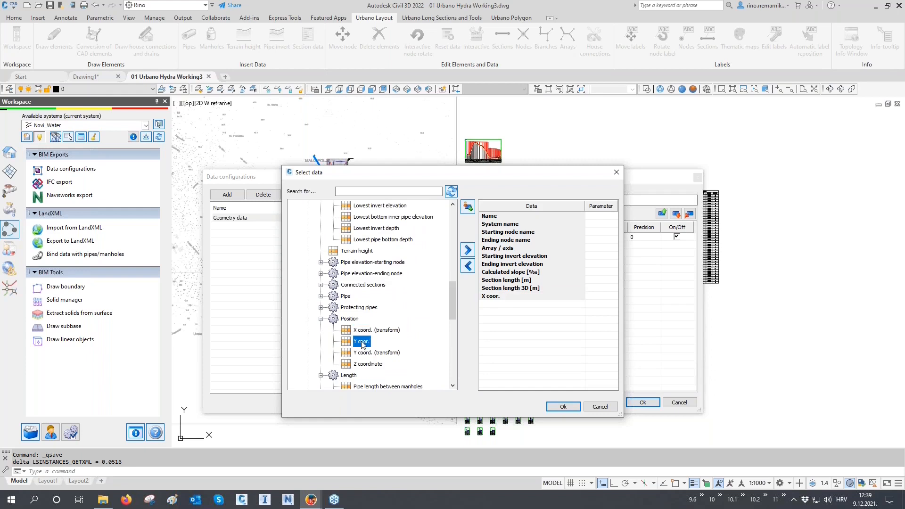
pyautogui.doubleClick(363, 251)
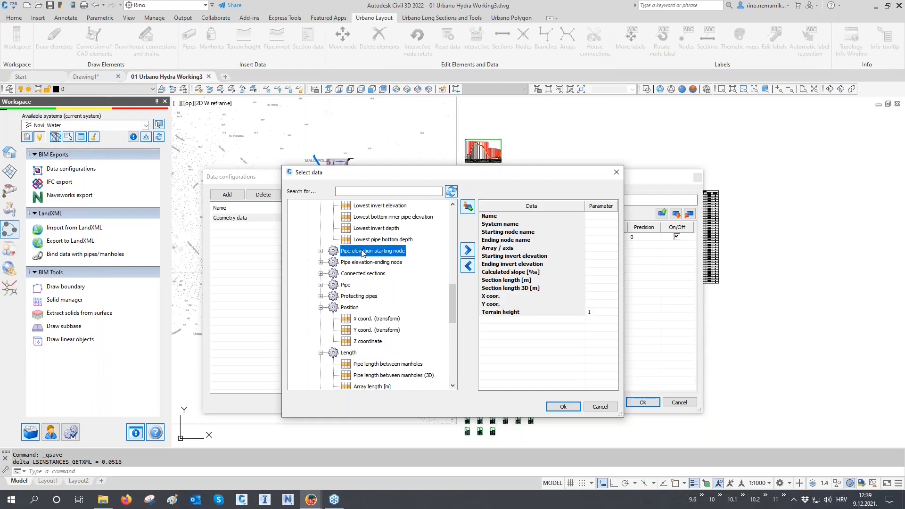
# Add Pipe material, Pipe nominal diameter [mm] and Pipe outer diameter [mm] from the geometry's pipe data to the selection.
pyautogui.scroll(-3, 363, 253)
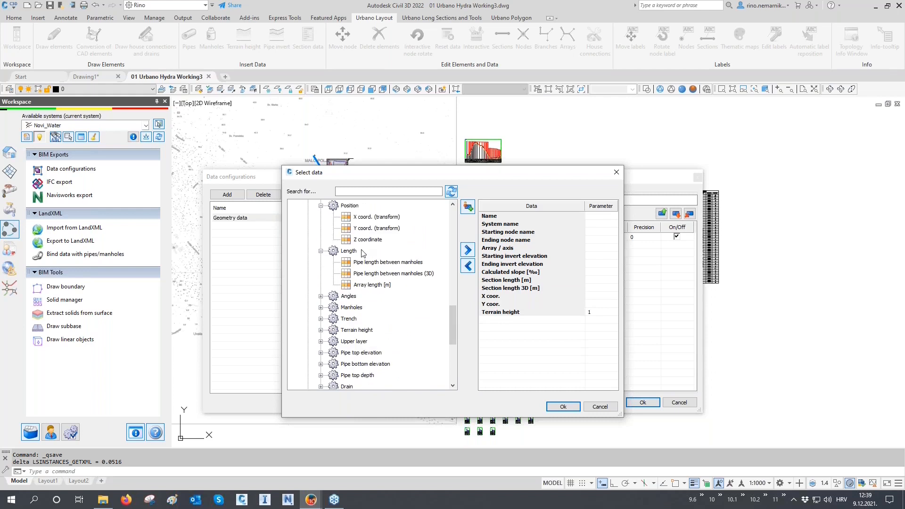
pyautogui.scroll(2, 363, 253)
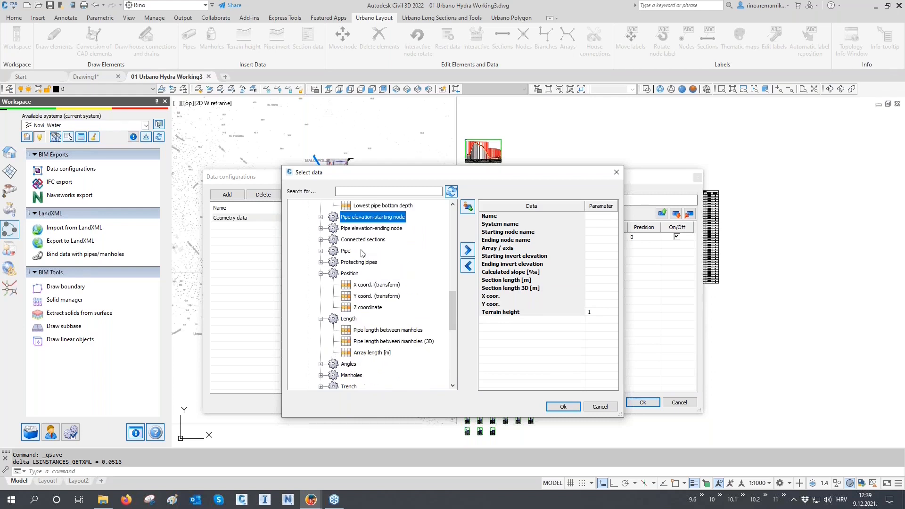
pyautogui.click(320, 256)
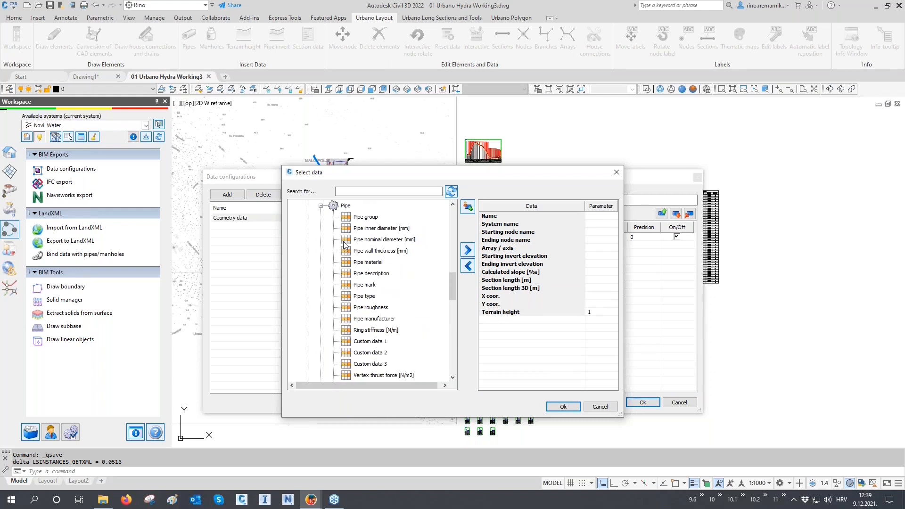
pyautogui.click(359, 192)
pyautogui.doubleClick(375, 262)
pyautogui.doubleClick(378, 240)
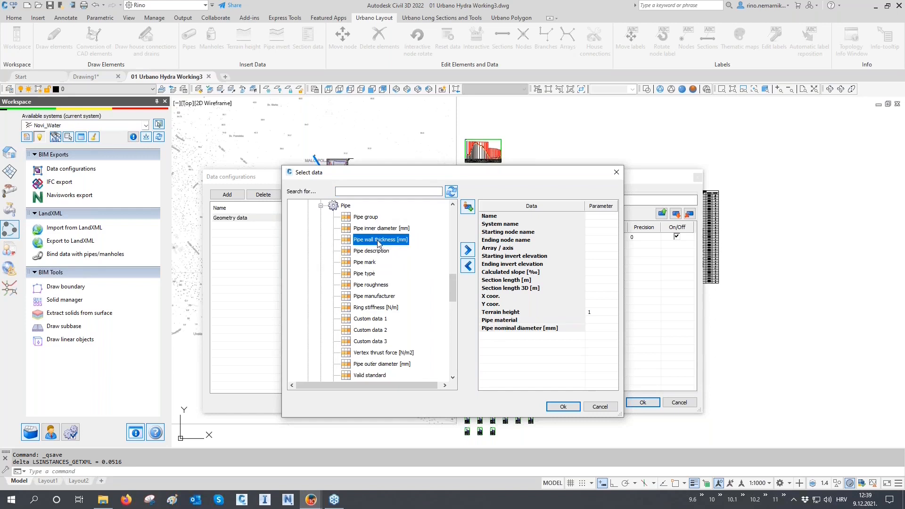
pyautogui.click(375, 364)
pyautogui.doubleClick(374, 365)
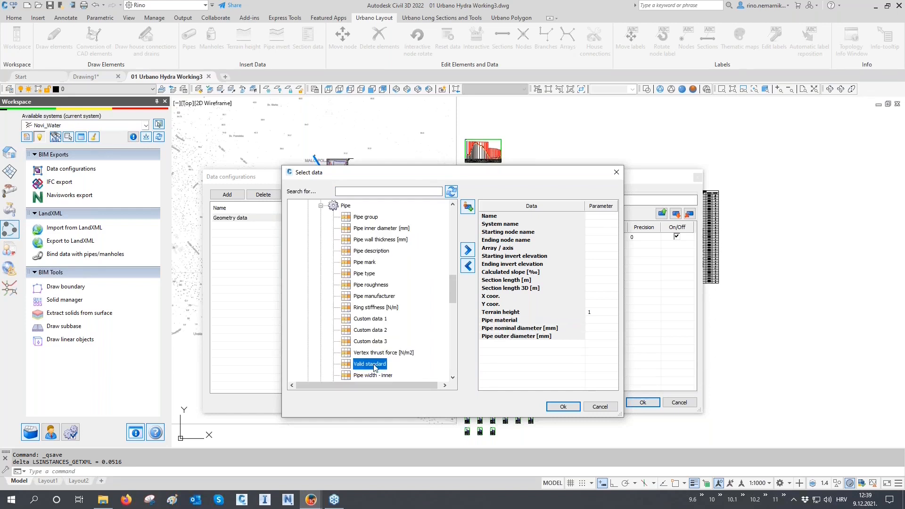
# Add Pipe inner diameter [mm] and Pipe wall thickness [mm] from the geometry's pipe data to the selection.
pyautogui.doubleClick(371, 229)
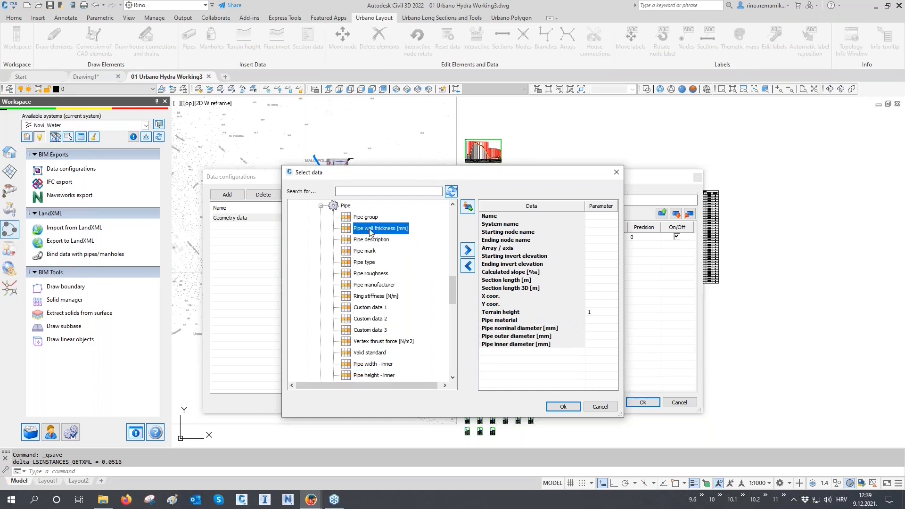
pyautogui.doubleClick(373, 229)
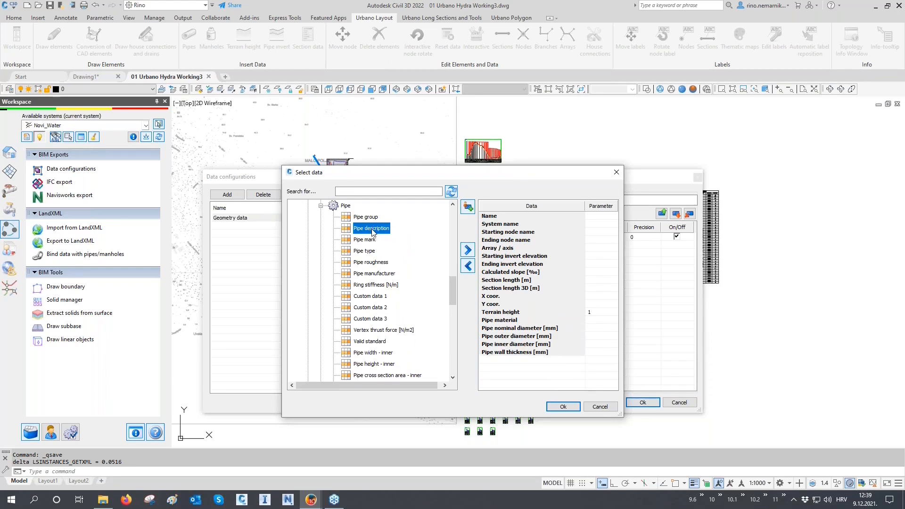
# Add Manhole cover elevation, Manhole bottom elevation and Manhole depth from the manholes' Elevation / Depth data to the selection.
pyautogui.scroll(-3, 373, 232)
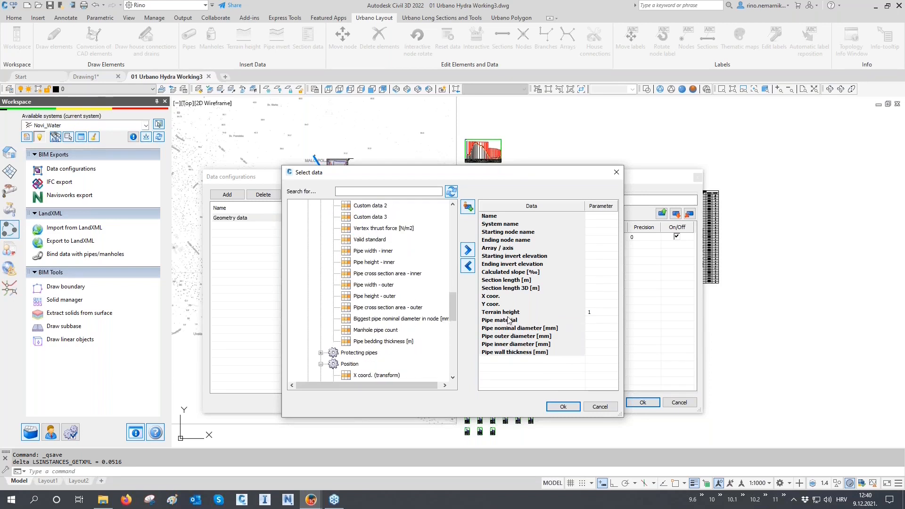
pyautogui.scroll(-4, 372, 308)
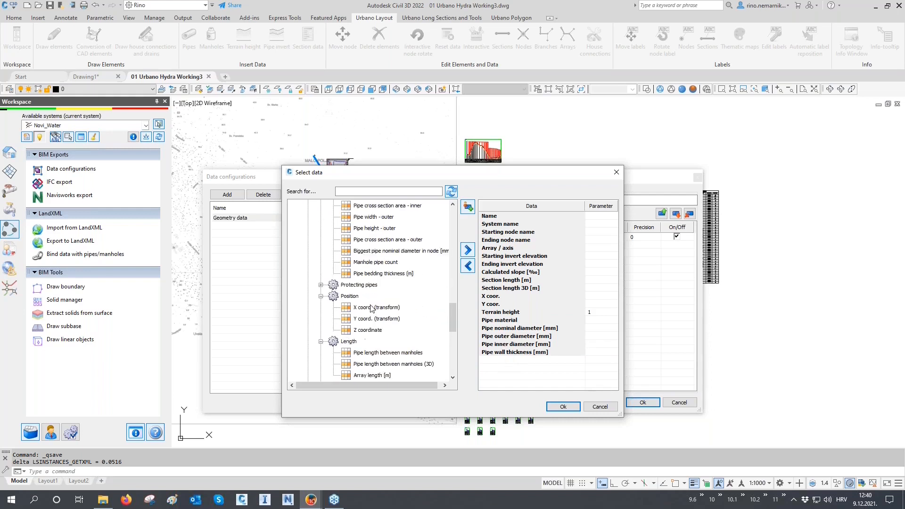
pyautogui.click(321, 330)
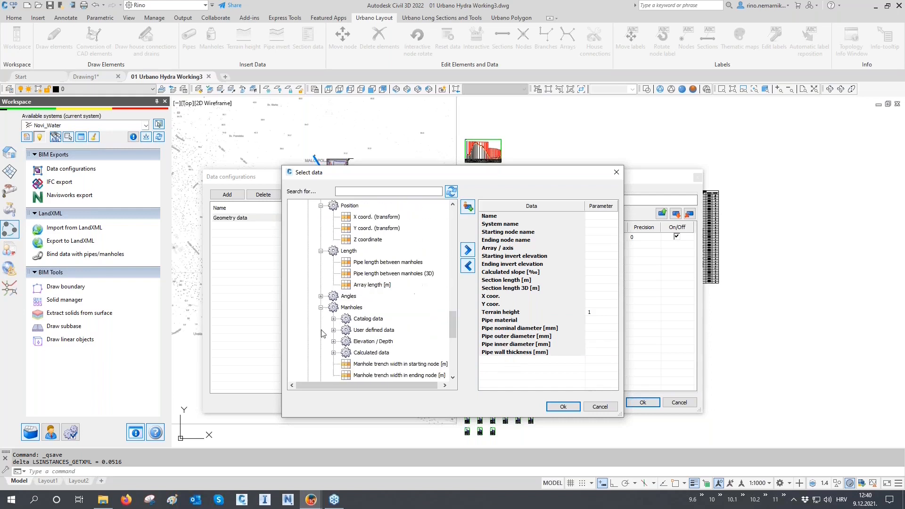
pyautogui.scroll(-1, 323, 332)
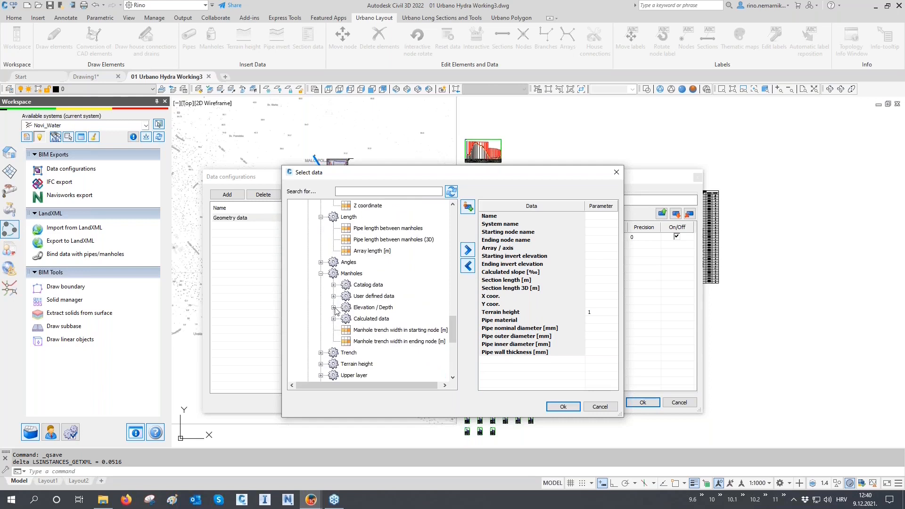
pyautogui.click(333, 307)
pyautogui.scroll(-1, 337, 312)
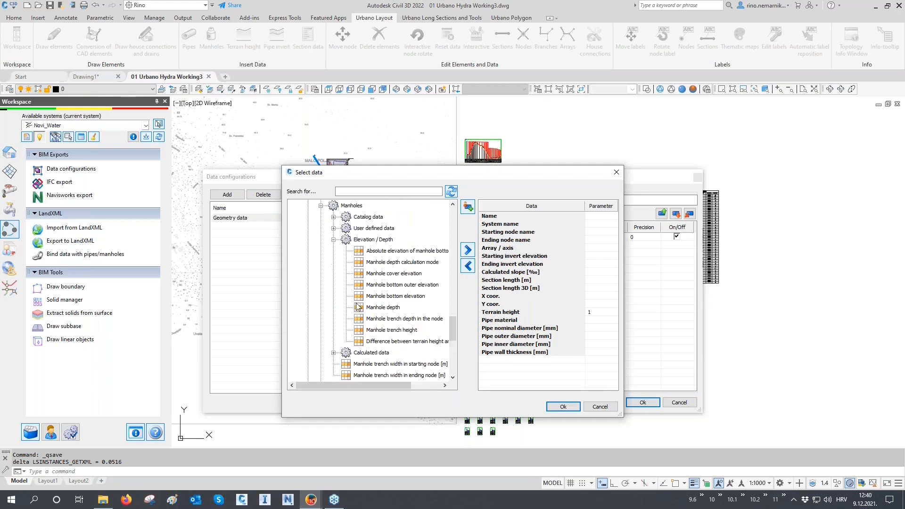
pyautogui.doubleClick(387, 273)
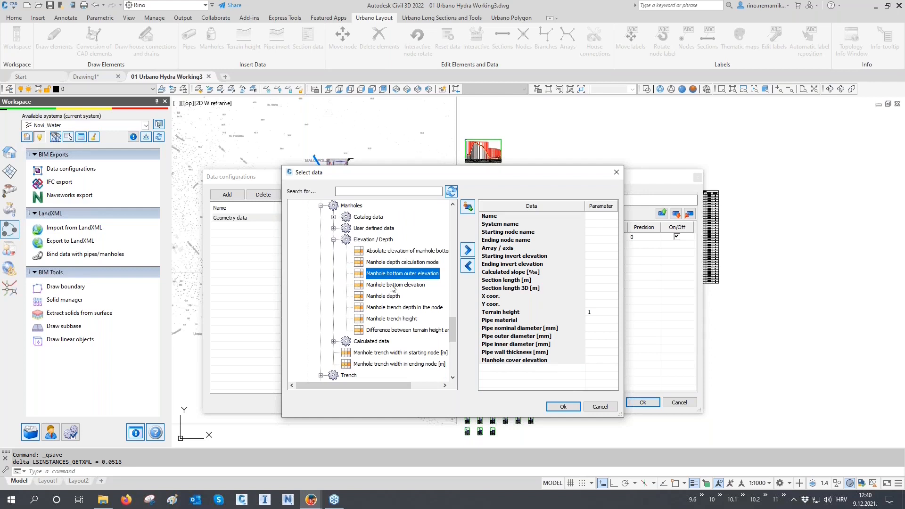
pyautogui.doubleClick(391, 285)
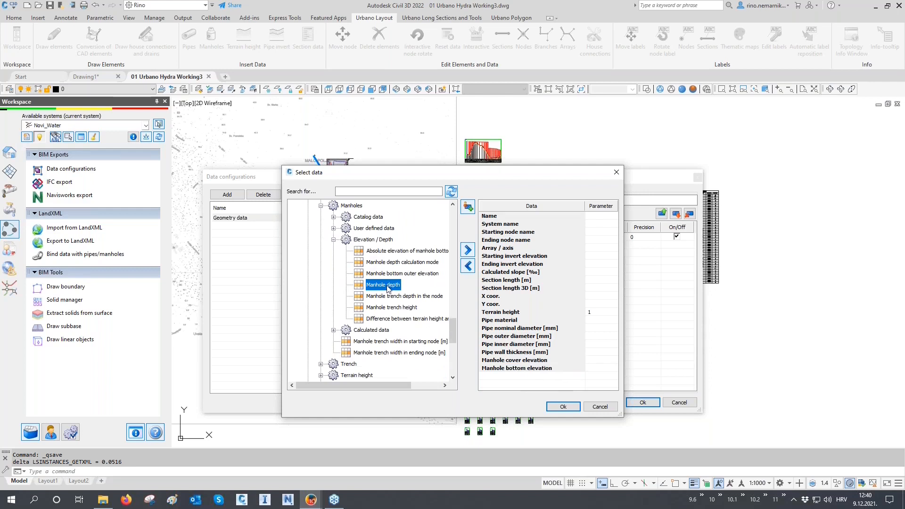
pyautogui.doubleClick(388, 286)
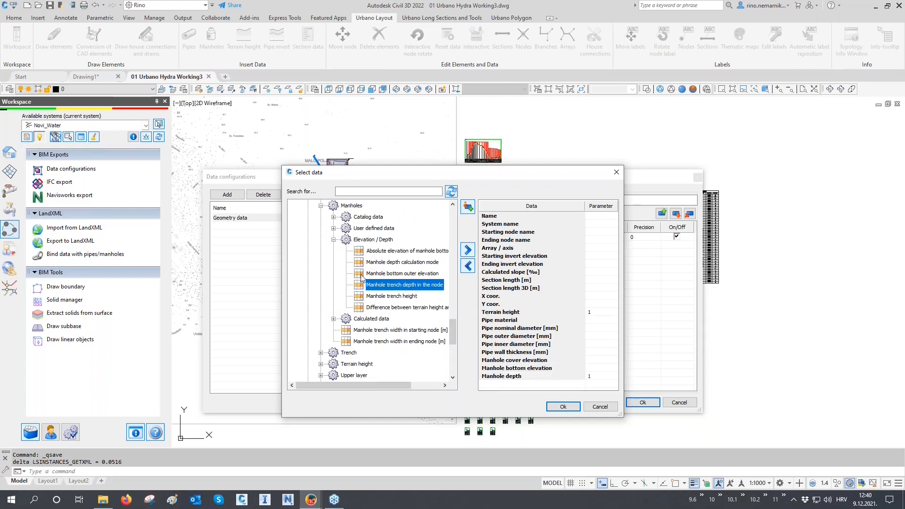
# Add Manhole width and Manhole material from the manholes' catalog data and accept the data selection.
pyautogui.click(334, 218)
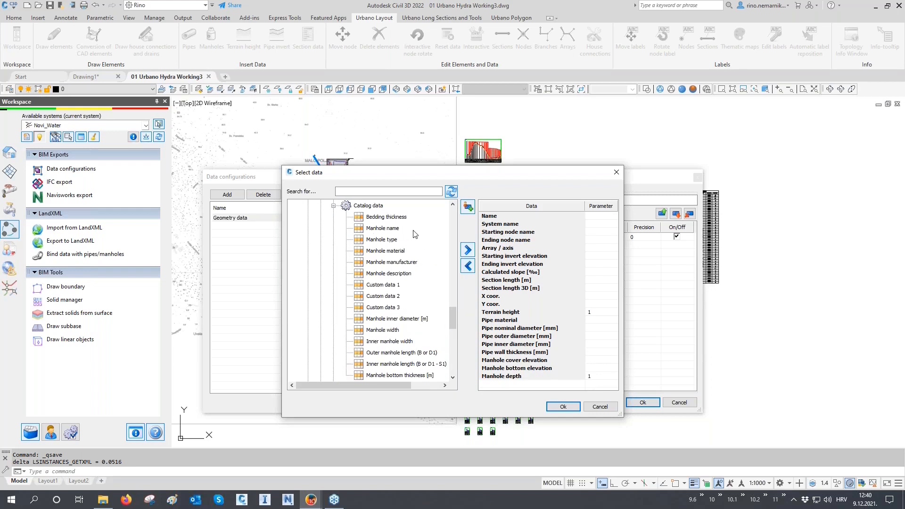
pyautogui.scroll(-1, 415, 234)
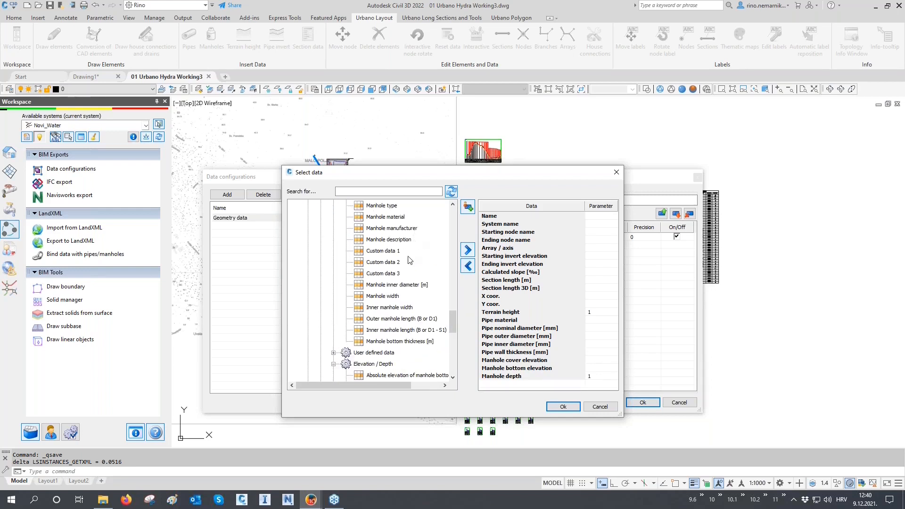
pyautogui.doubleClick(390, 297)
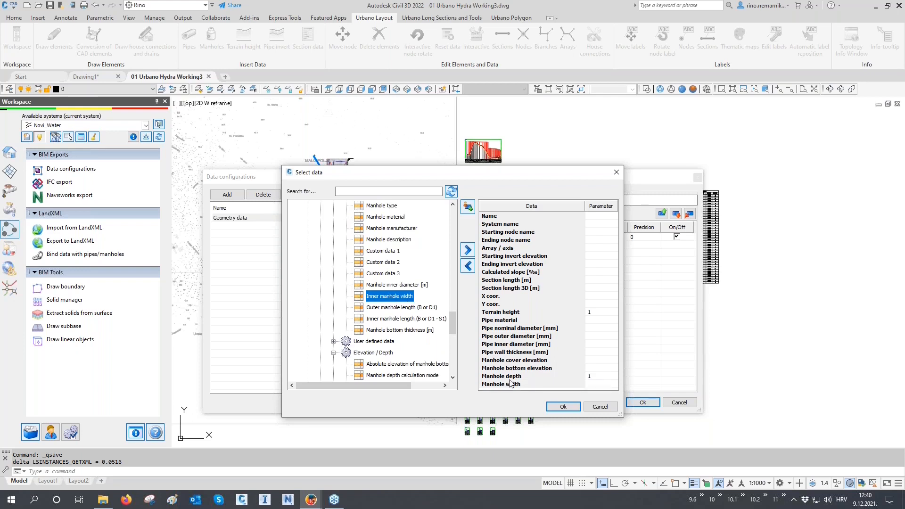
pyautogui.scroll(1, 410, 300)
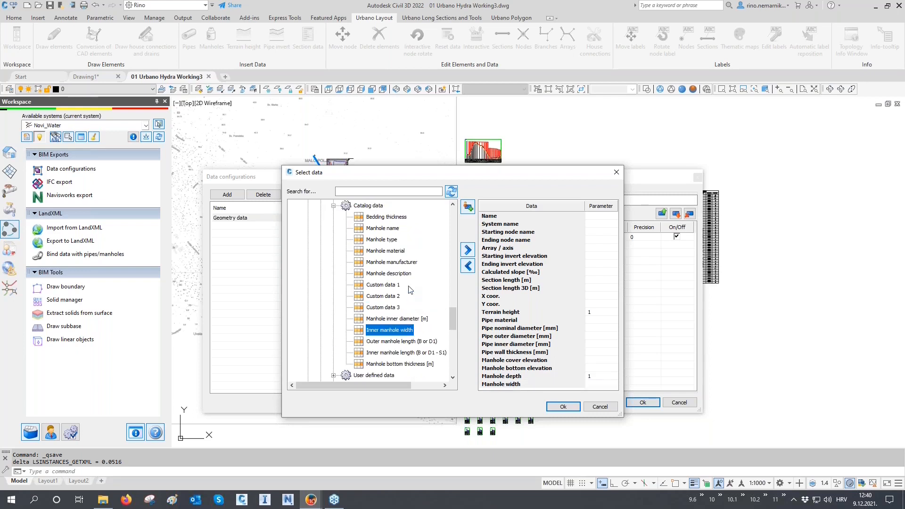
pyautogui.doubleClick(394, 250)
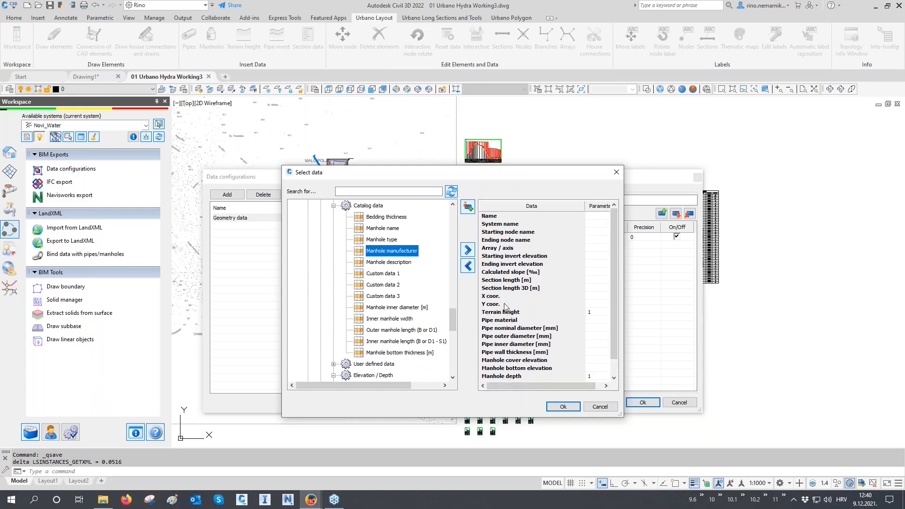
pyautogui.scroll(-1, 508, 307)
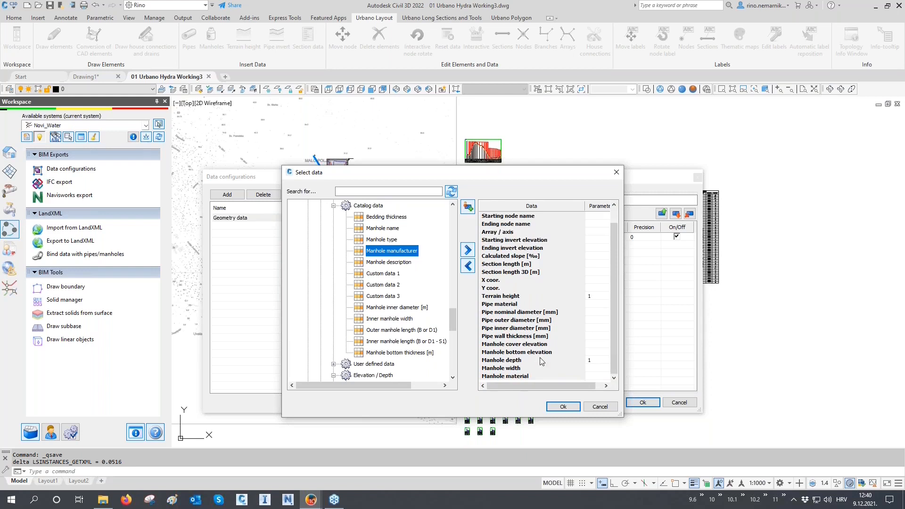
pyautogui.click(559, 406)
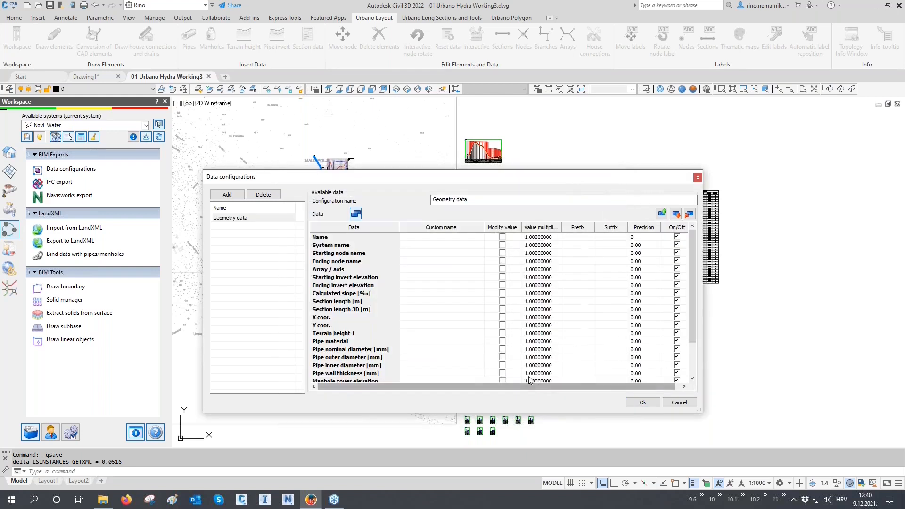
# Enlarge the configuration dialog and set the custom names "Array" for Array / axis and "Slope [%]" for Calculated slope [‰].
pyautogui.moveTo(411, 170); pyautogui.dragTo(411, 129)
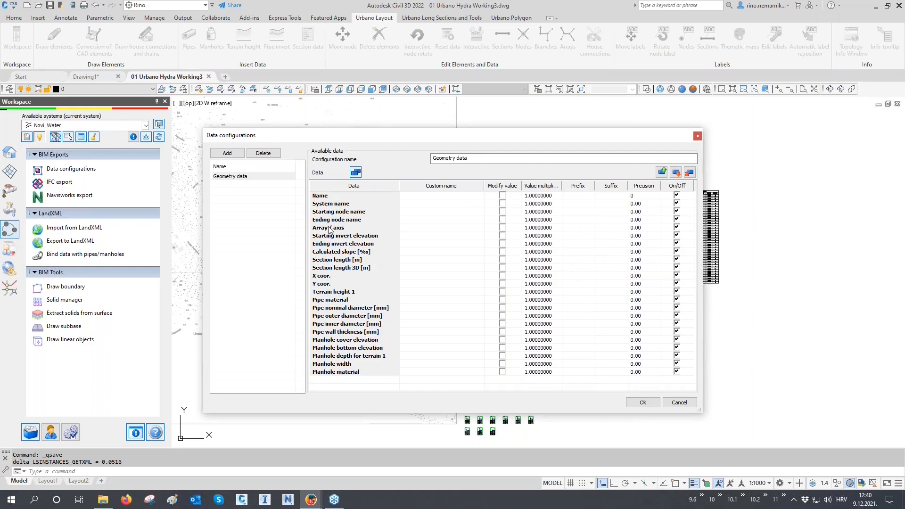
pyautogui.click(411, 231)
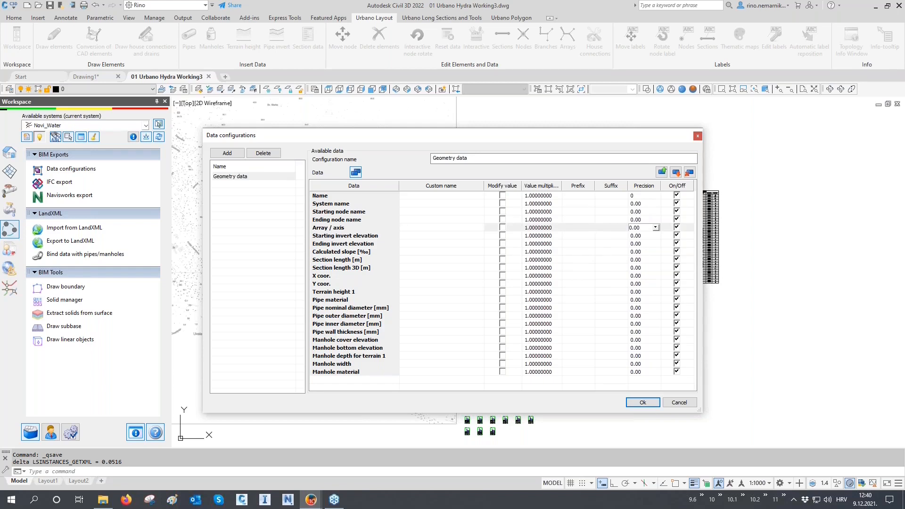
pyautogui.write('Array')
pyautogui.click(413, 253)
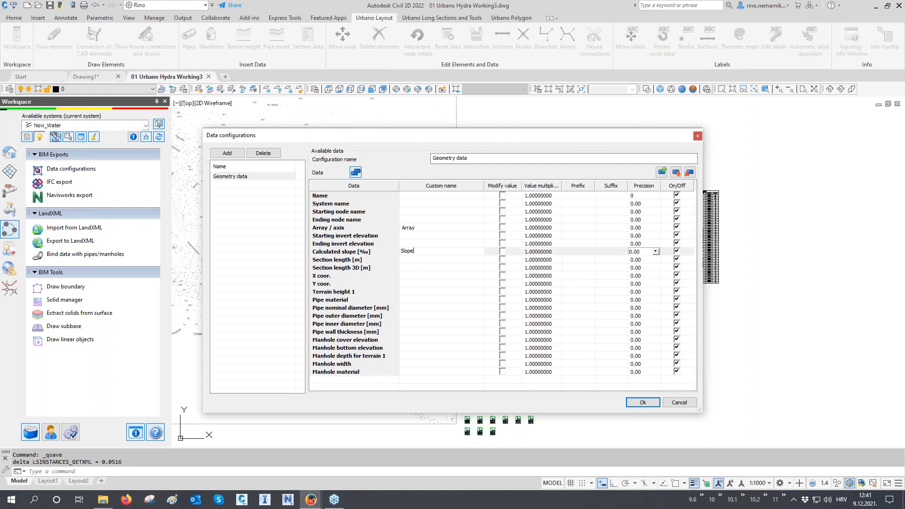
pyautogui.write('Slope [%]')
# Enable value modification for Calculated slope [‰] with a multiplier of 0.1 and a precision of 0.0.
pyautogui.click(502, 251)
pyautogui.click(530, 250)
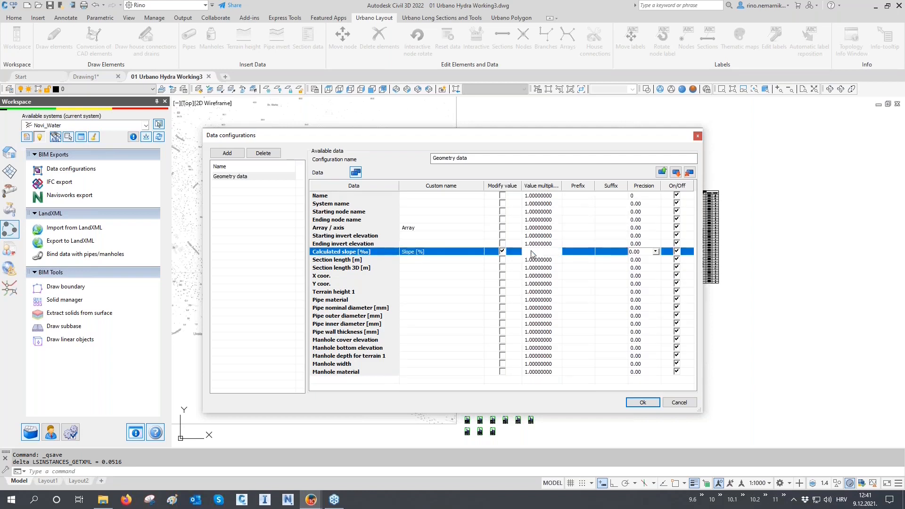
pyautogui.write('0.1')
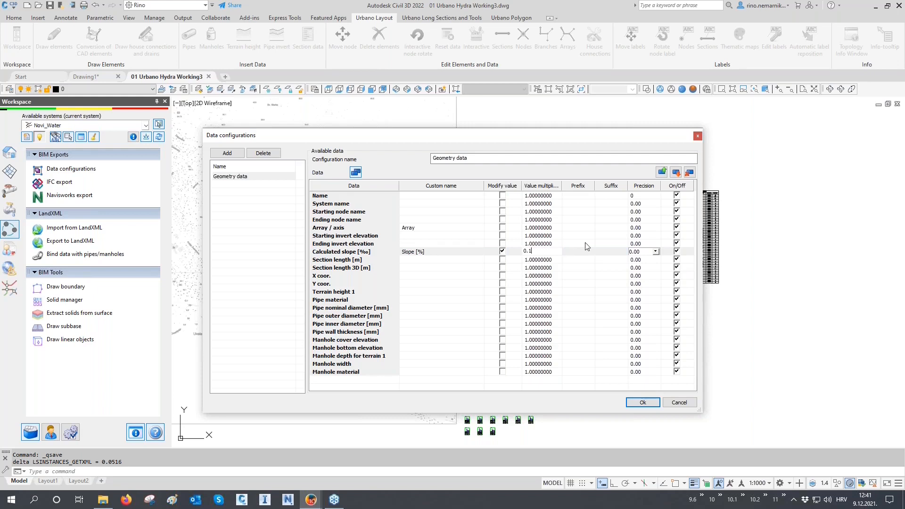
pyautogui.click(655, 252)
pyautogui.click(640, 264)
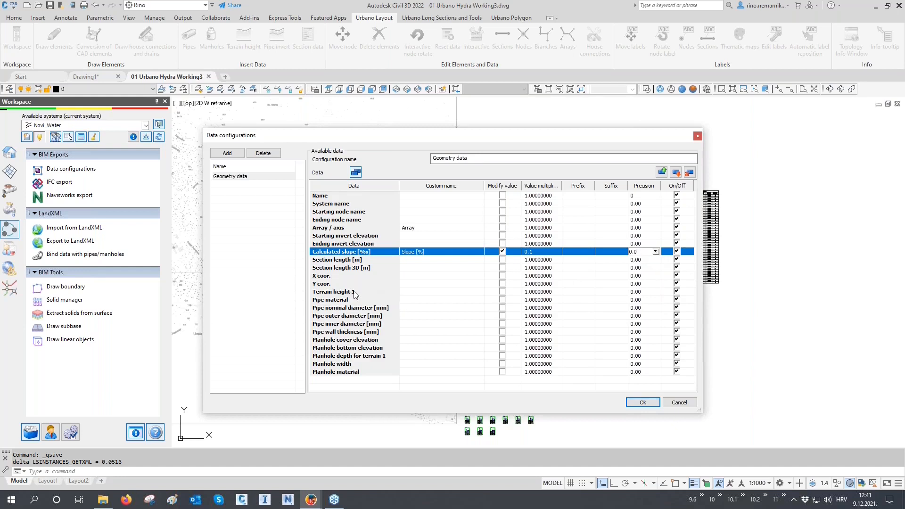
# Set the custom name of Terrain height 1 to "Terrain elevation" and give Manhole depth for terrain 1 a custom name beginning with "Manhole".
pyautogui.click(409, 292)
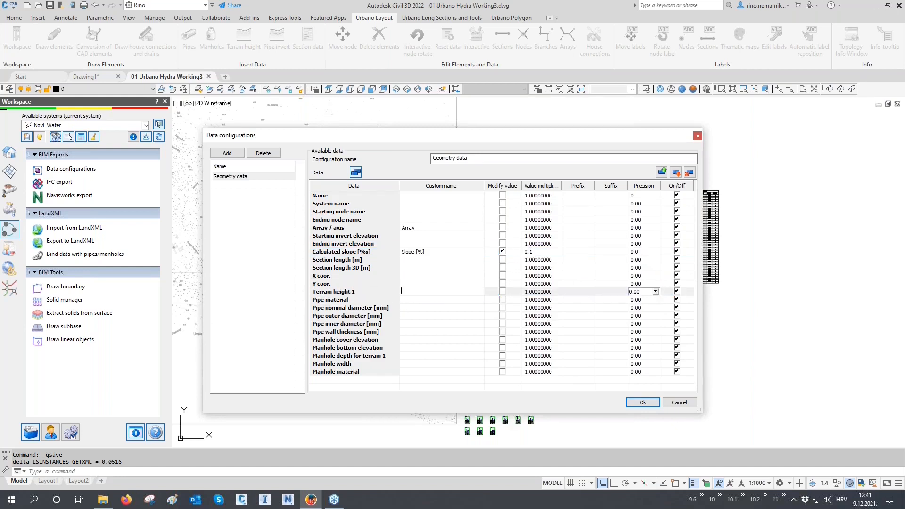
pyautogui.write('Terrain elevation')
pyautogui.click(406, 357)
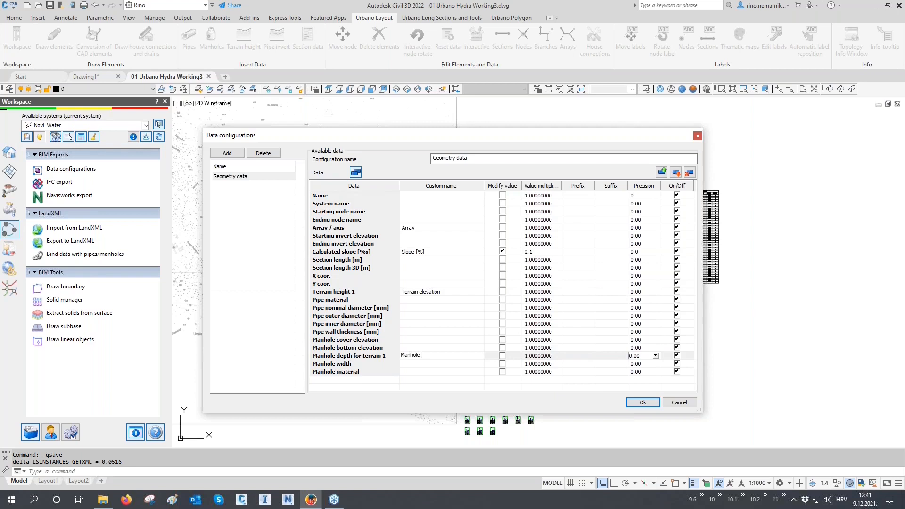
pyautogui.write('Manhole depth')
pyautogui.click(298, 200)
# Add a second data configuration and name it "Excavation data".
pyautogui.click(227, 153)
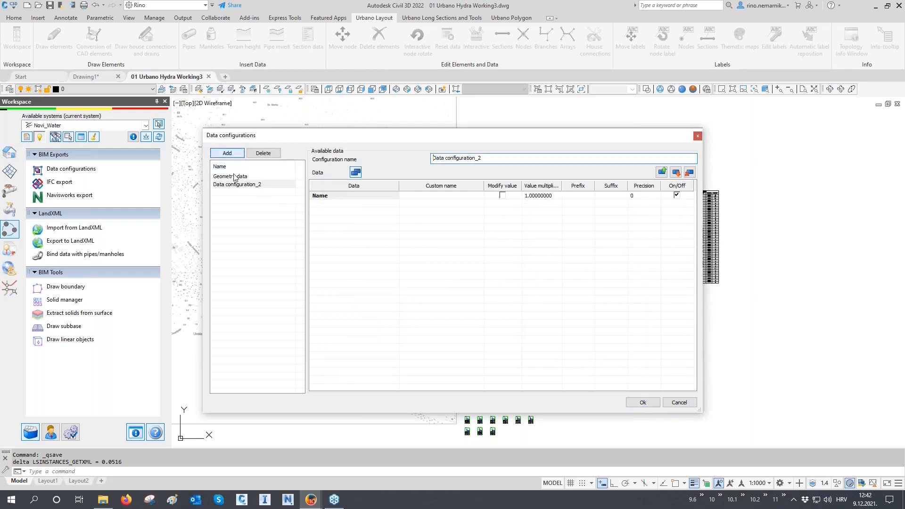
pyautogui.moveTo(481, 158); pyautogui.dragTo(413, 166)
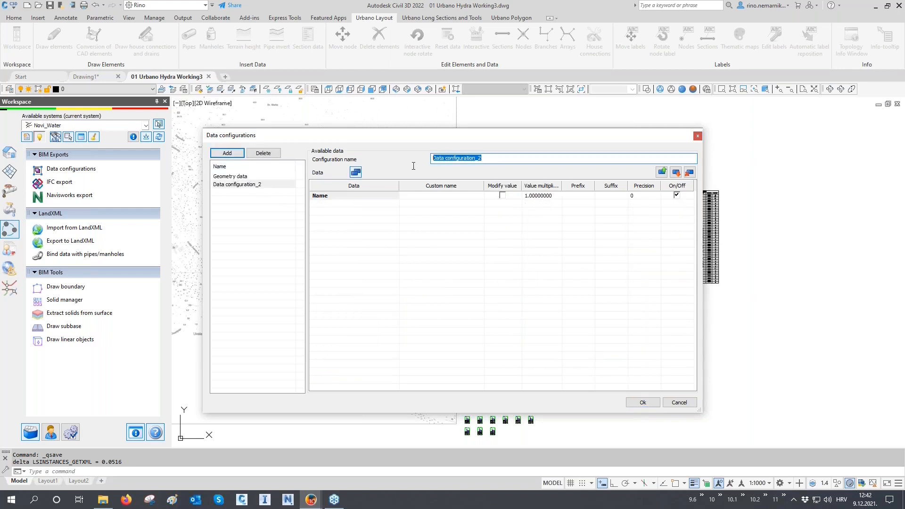
pyautogui.write('Excavation data')
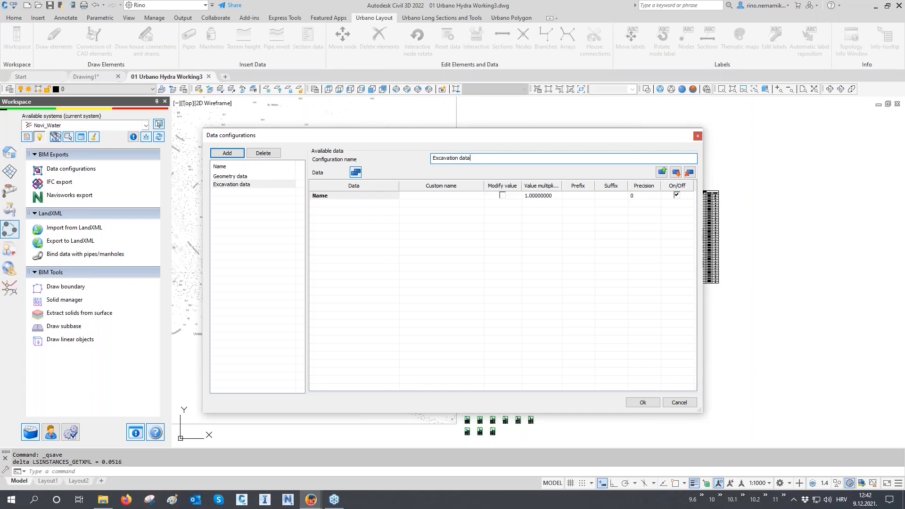
# Add the excavation, sand bedding, pipe, sand backfill and ground backfill volumes [m3] from the excavation data to the new configuration's selection.
pyautogui.click(360, 176)
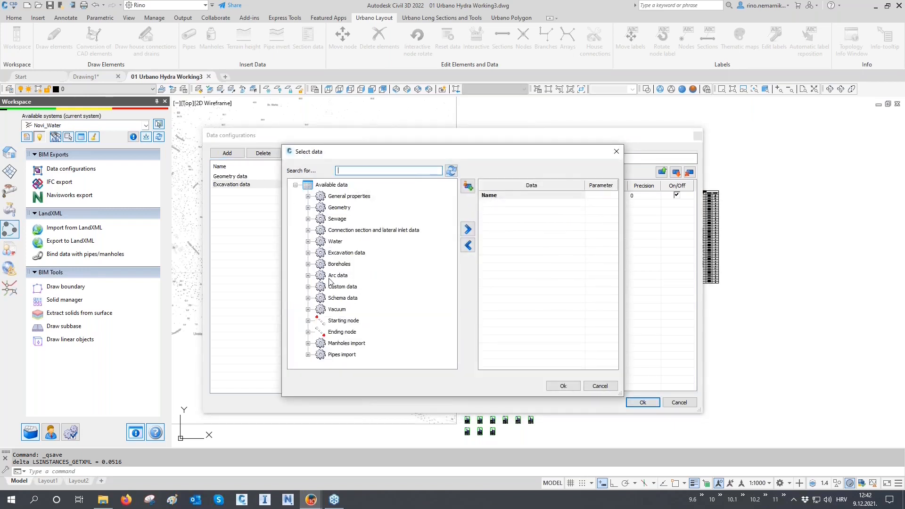
pyautogui.click(307, 252)
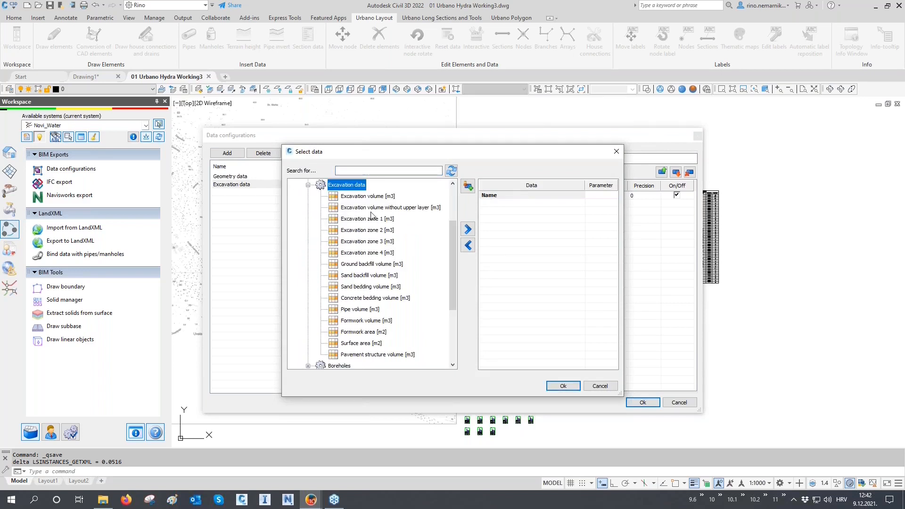
pyautogui.doubleClick(373, 197)
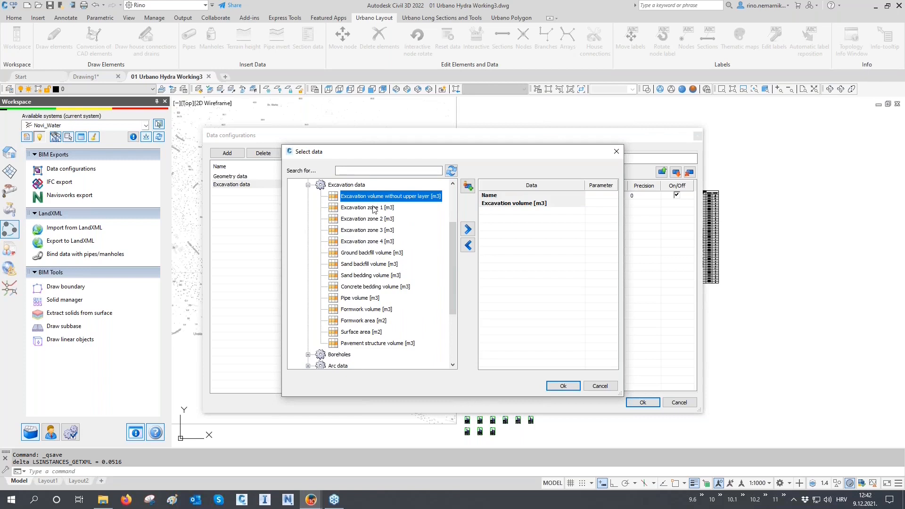
pyautogui.doubleClick(368, 275)
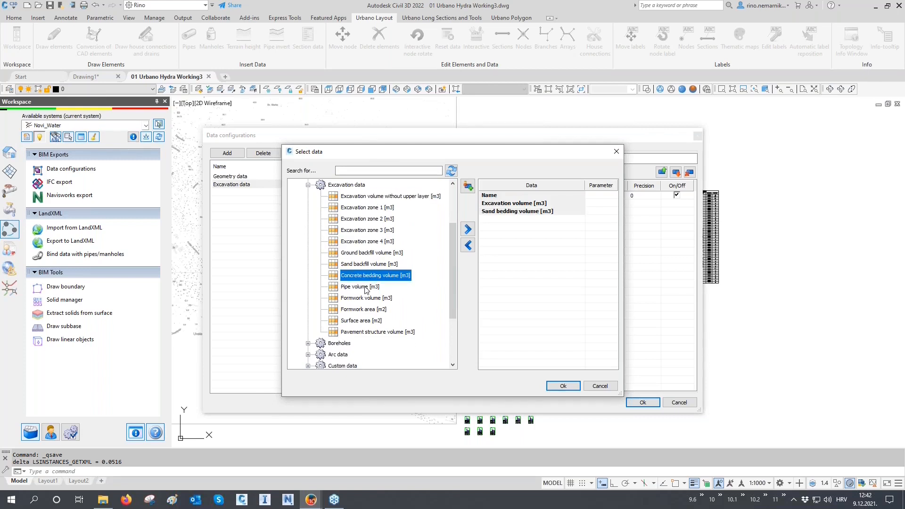
pyautogui.doubleClick(367, 287)
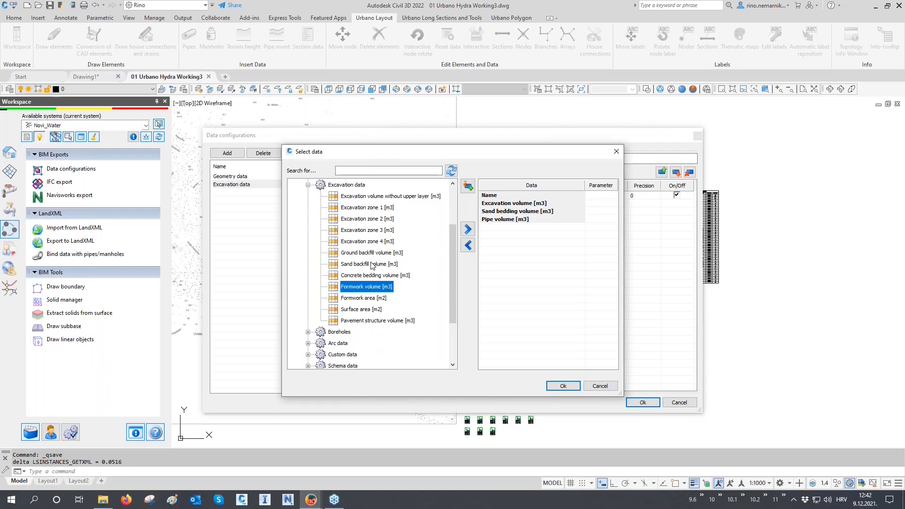
pyautogui.doubleClick(371, 265)
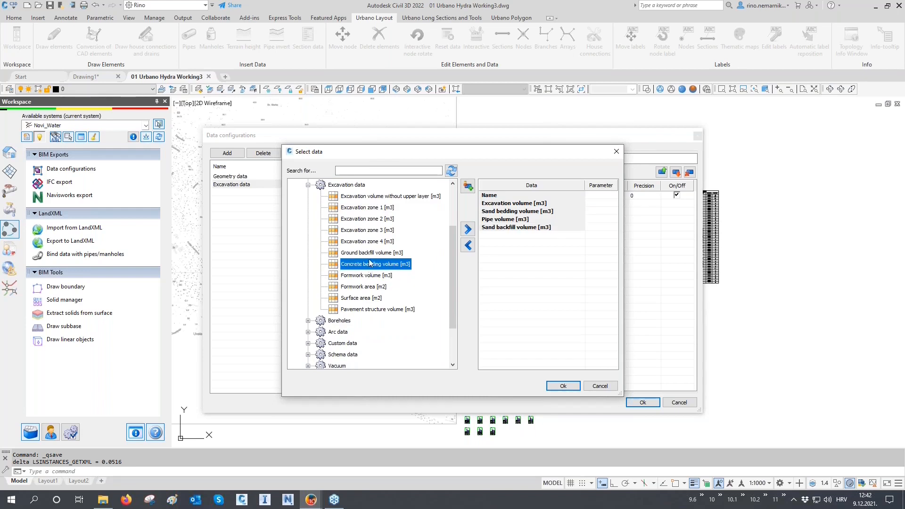
pyautogui.doubleClick(372, 253)
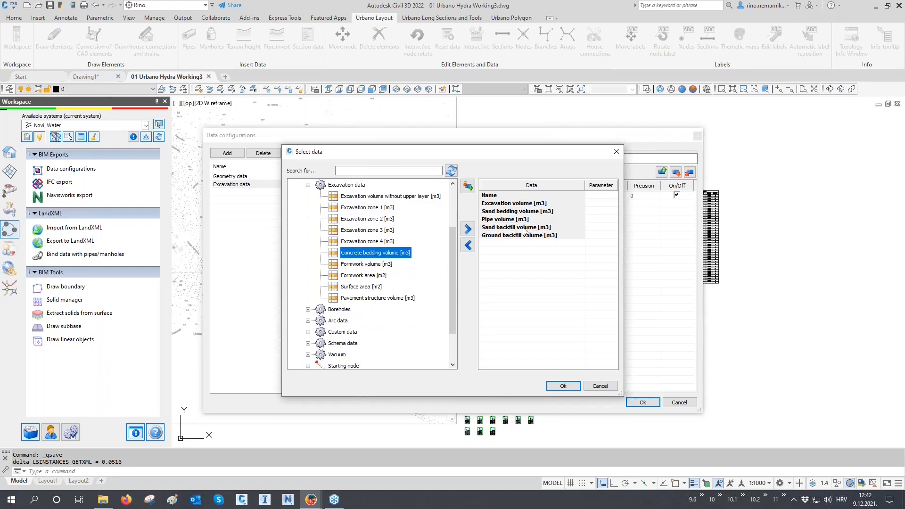
# Confirm the volume selection and add a third data configuration named "Water hydraulic data".
pyautogui.click(563, 386)
pyautogui.click(230, 155)
pyautogui.moveTo(484, 158); pyautogui.dragTo(417, 172)
pyautogui.write('Water hydr')
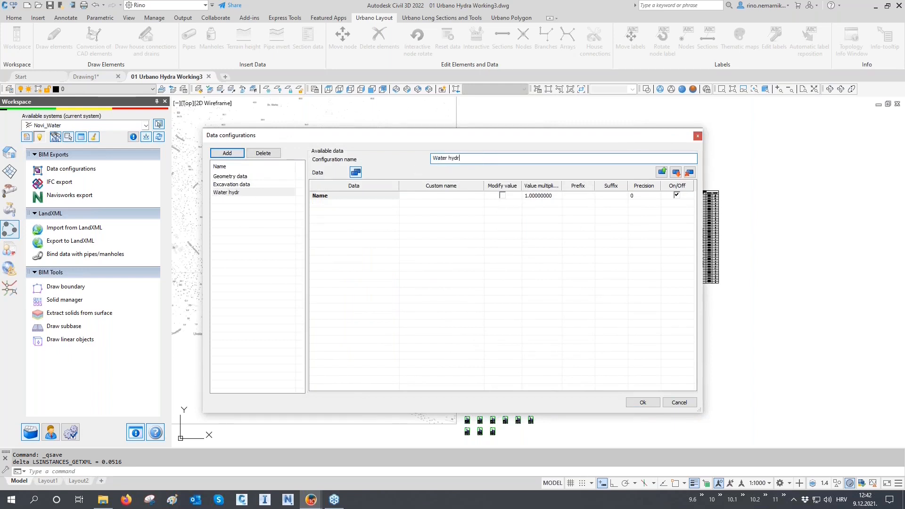
pyautogui.write('aulic data')
# Add Calculated total flow (absolute), Velocity, Headloss [m] and Headloss [m/km] from the water hydraulic calculation results to the new configuration's selection.
pyautogui.click(356, 172)
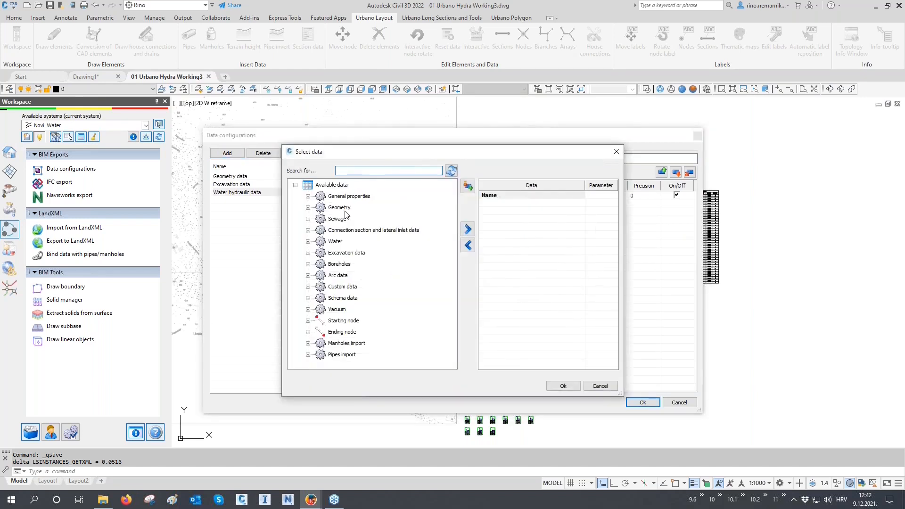
pyautogui.click(309, 242)
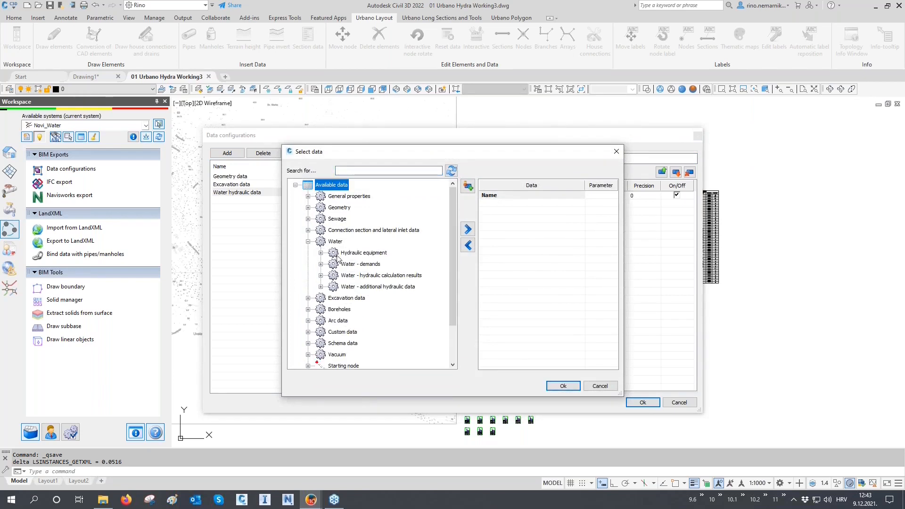
pyautogui.click(321, 276)
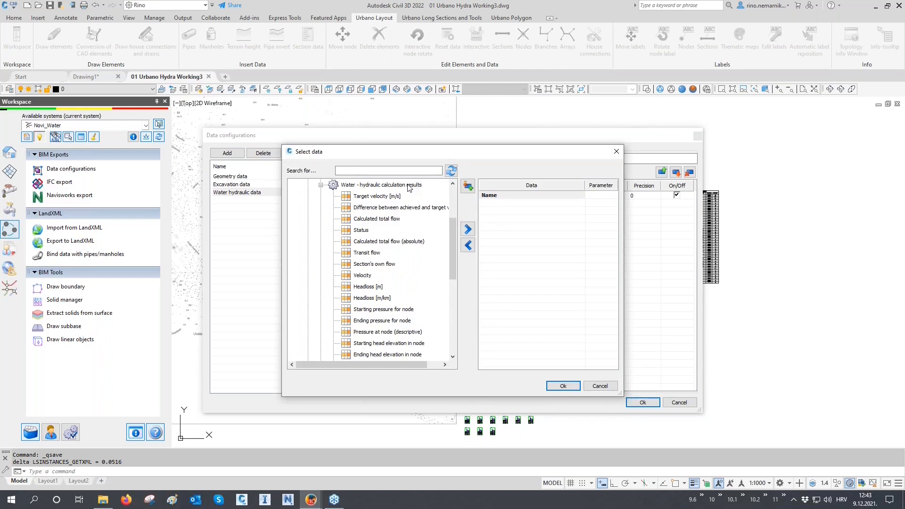
pyautogui.doubleClick(414, 241)
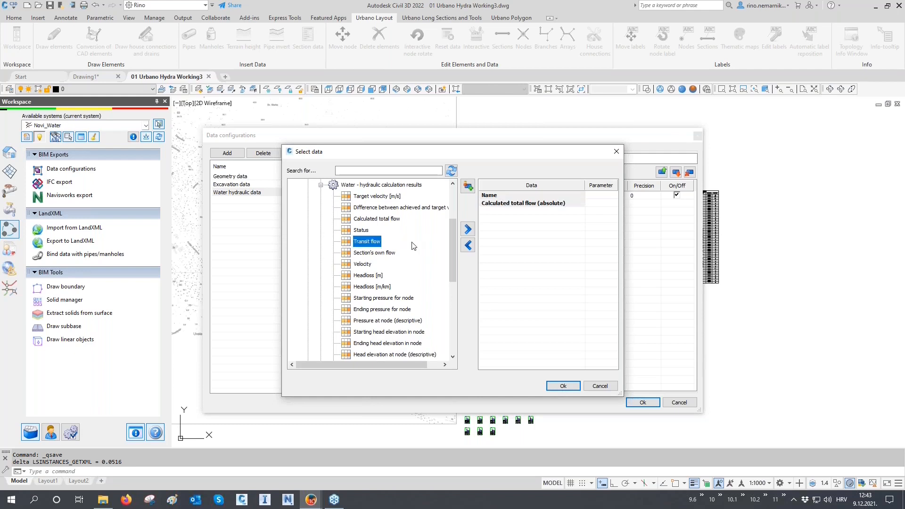
pyautogui.doubleClick(363, 264)
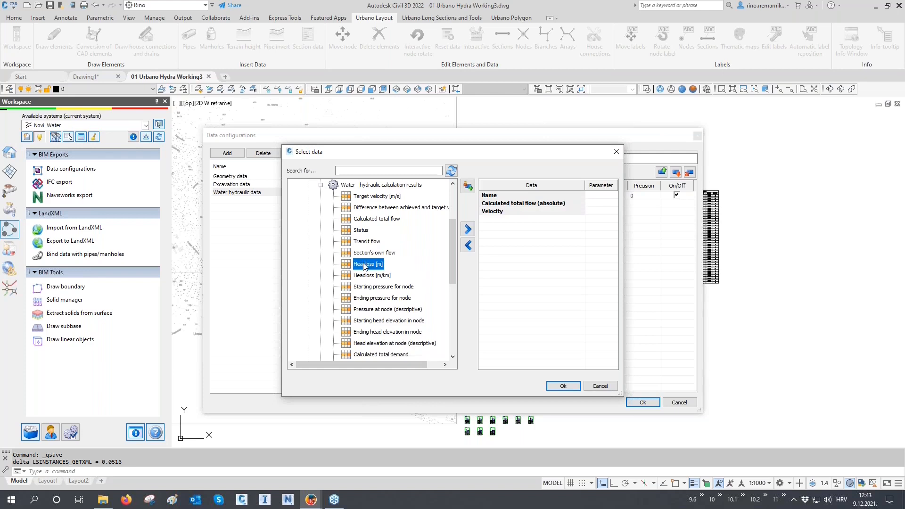
pyautogui.doubleClick(364, 265)
pyautogui.doubleClick(365, 265)
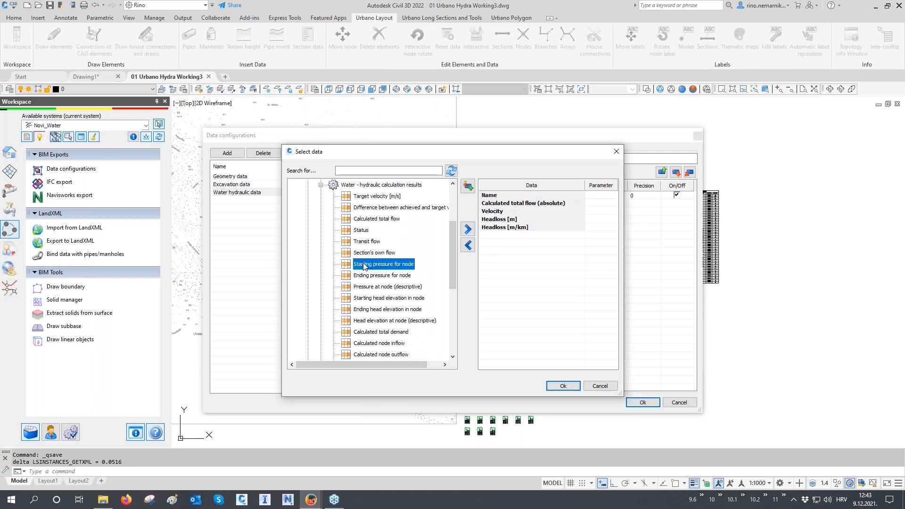
# Add Calculated total demand, Head elevation at node (descriptive) and Pressure at node (descriptive) to the selection and confirm it.
pyautogui.scroll(-1, 365, 264)
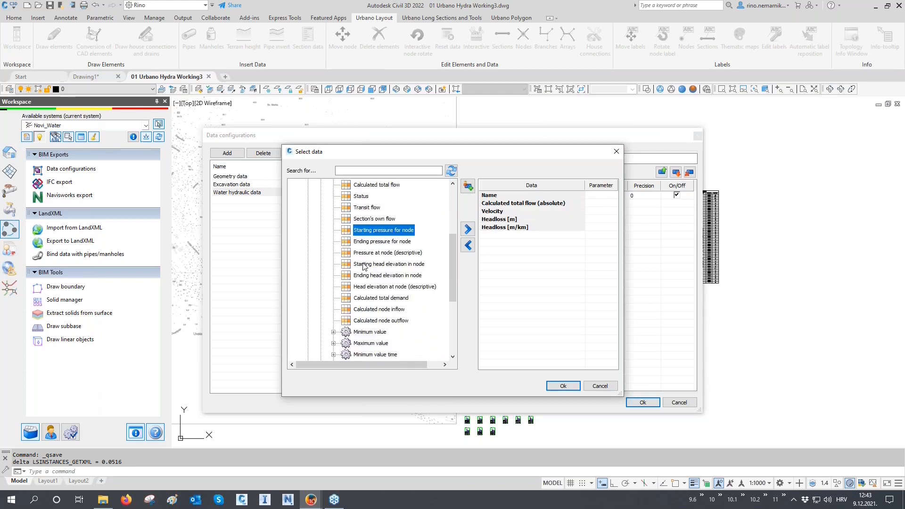
pyautogui.click(373, 299)
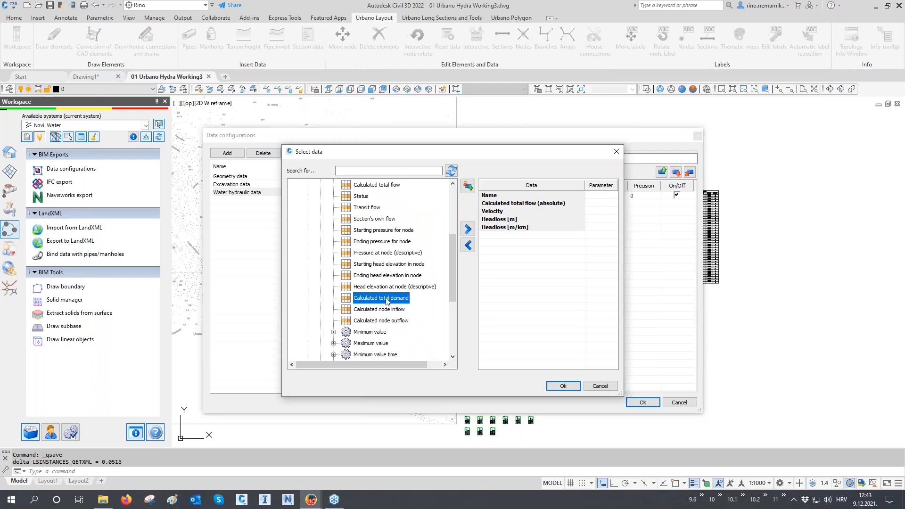
pyautogui.doubleClick(389, 298)
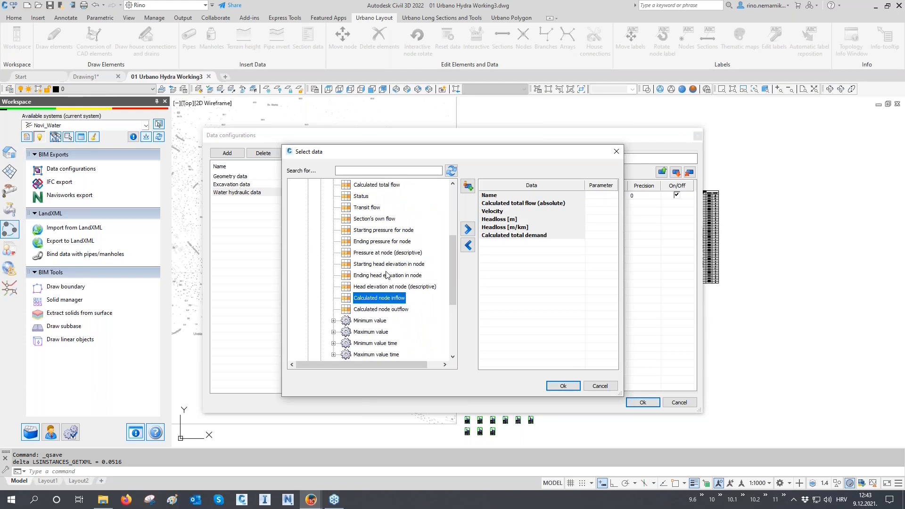
pyautogui.doubleClick(386, 287)
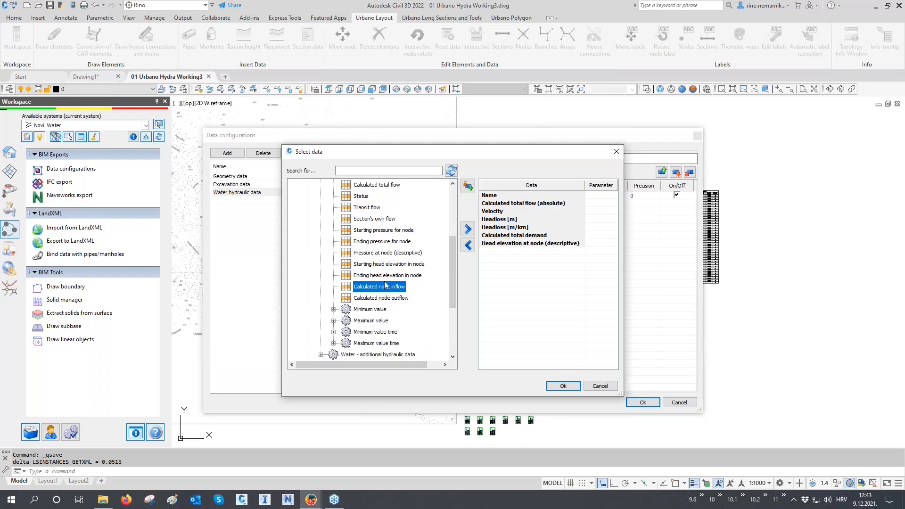
pyautogui.doubleClick(388, 253)
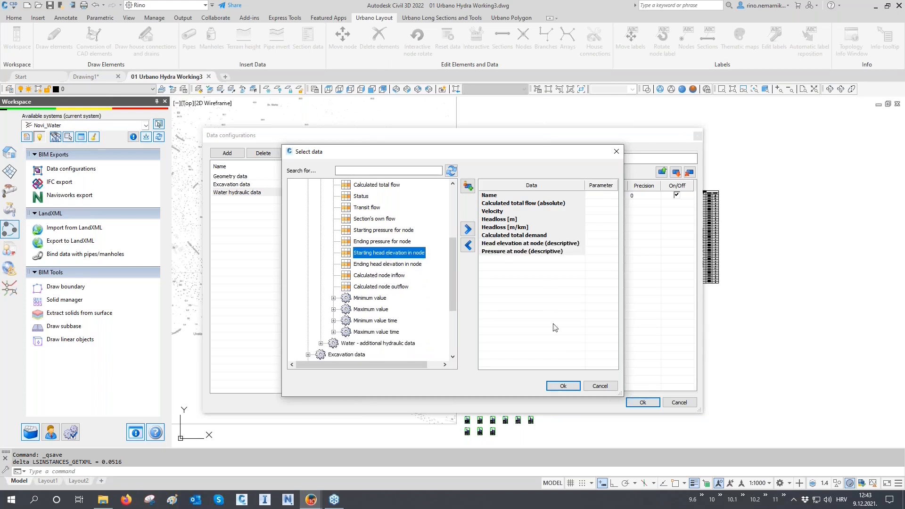
pyautogui.click(562, 385)
# Set custom names "Total flow" for Calculated total flow (absolute), "Head elevation" for the node head elevation and "Pressure" for the node pressure.
pyautogui.moveTo(399, 185); pyautogui.dragTo(413, 185)
pyautogui.click(430, 203)
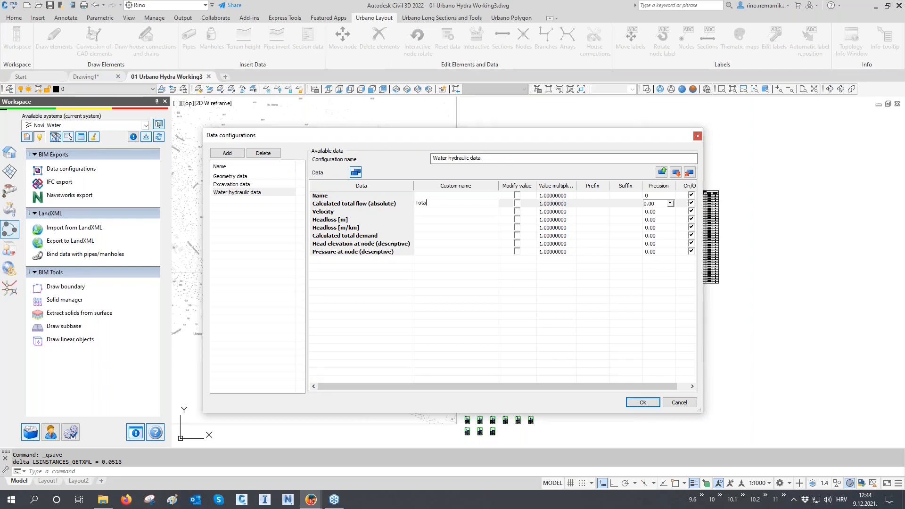
pyautogui.write('flow')
pyautogui.click(427, 243)
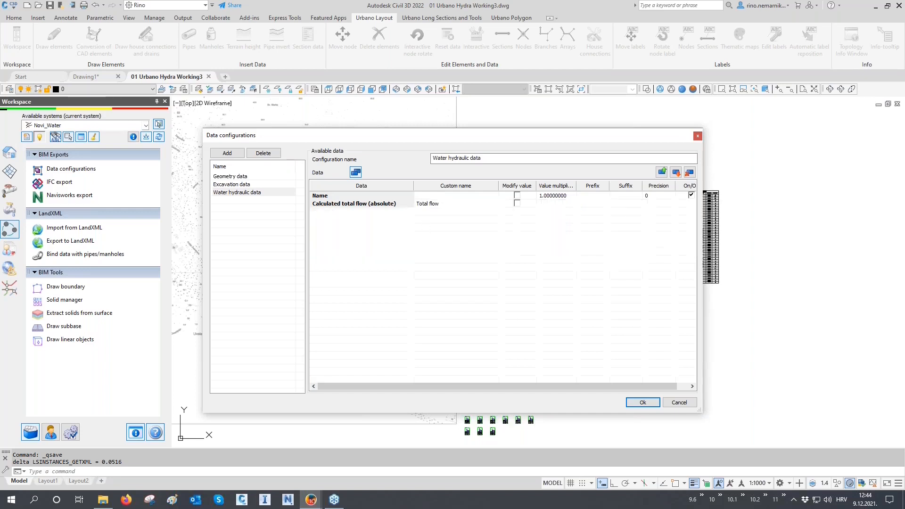
pyautogui.write('Head elevation')
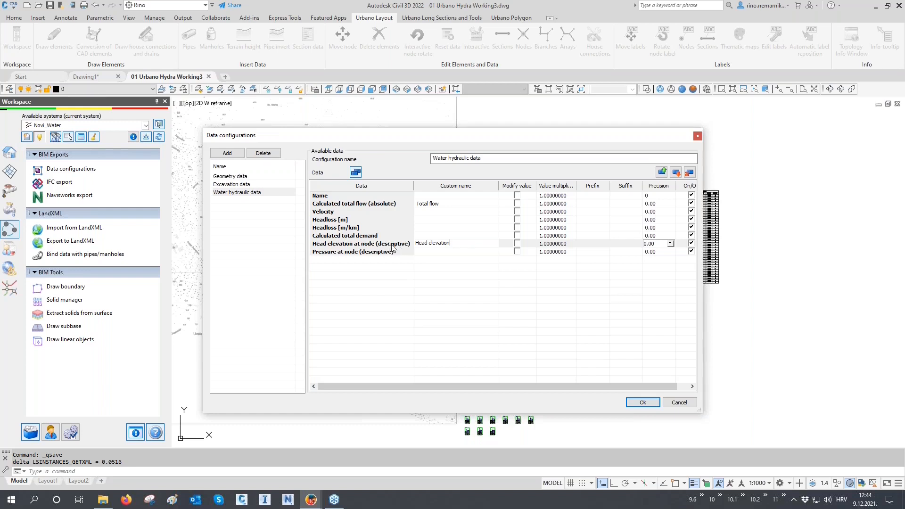
pyautogui.click(431, 253)
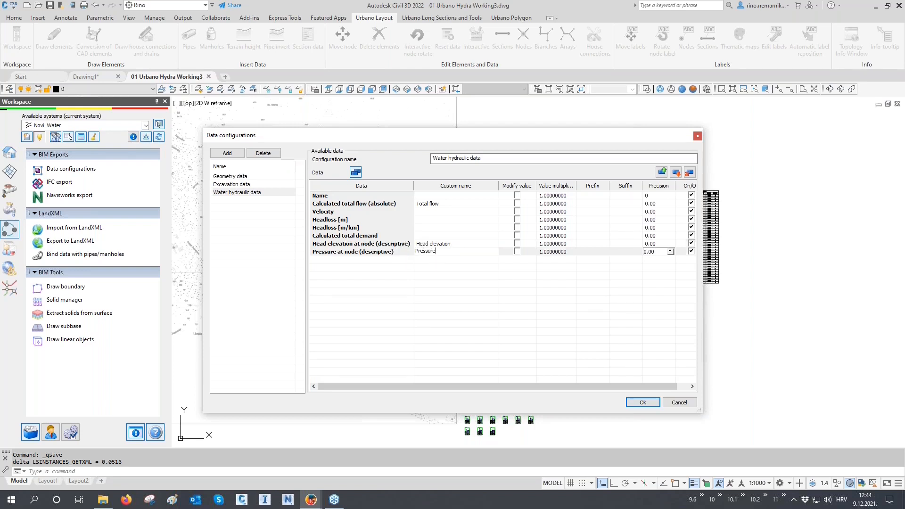
pyautogui.click(430, 272)
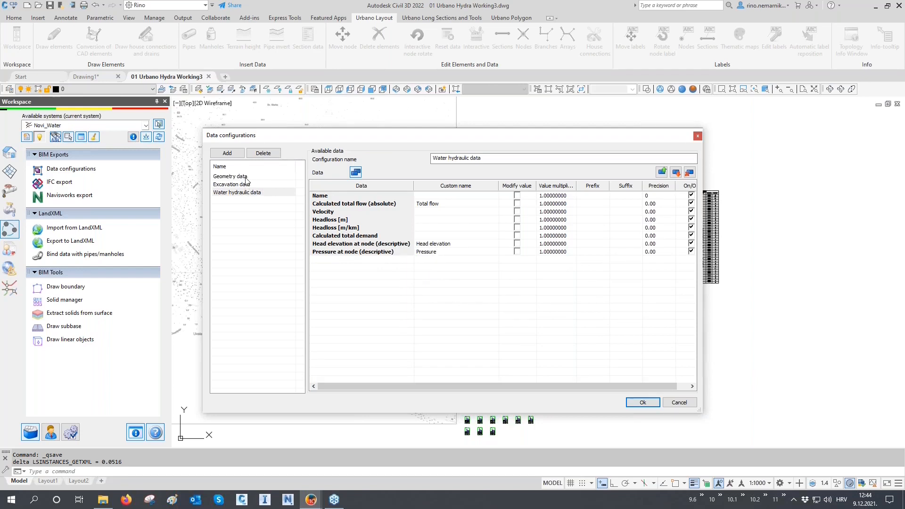
# Set the custom name of Calculated total demand to "Total demand" and save the data configurations.
pyautogui.click(443, 238)
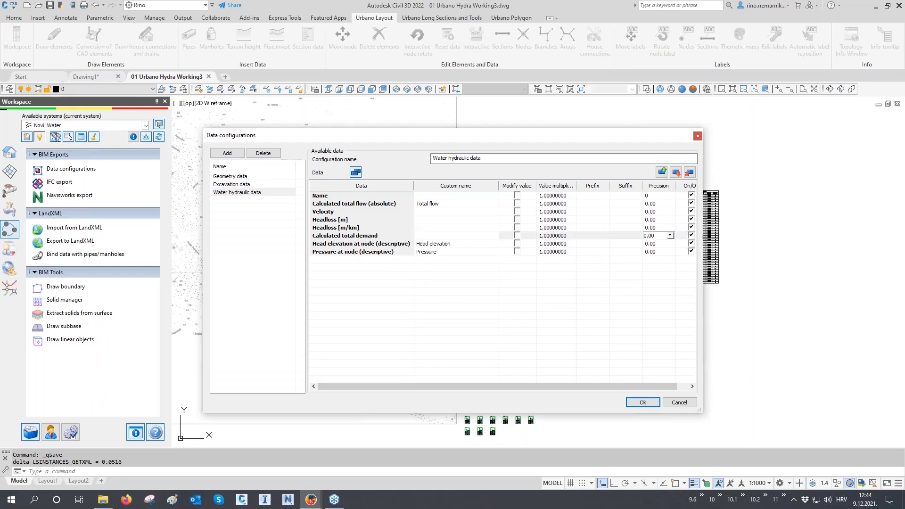
pyautogui.write('Total demand')
pyautogui.click(642, 402)
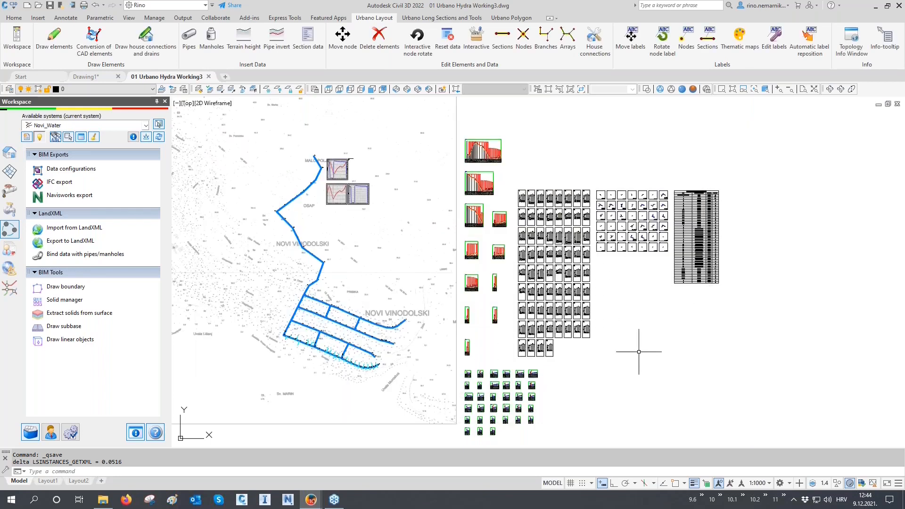
# Open the IFC export settings in an enlarged window and include all Systems and the DTM in the export.
pyautogui.click(66, 184)
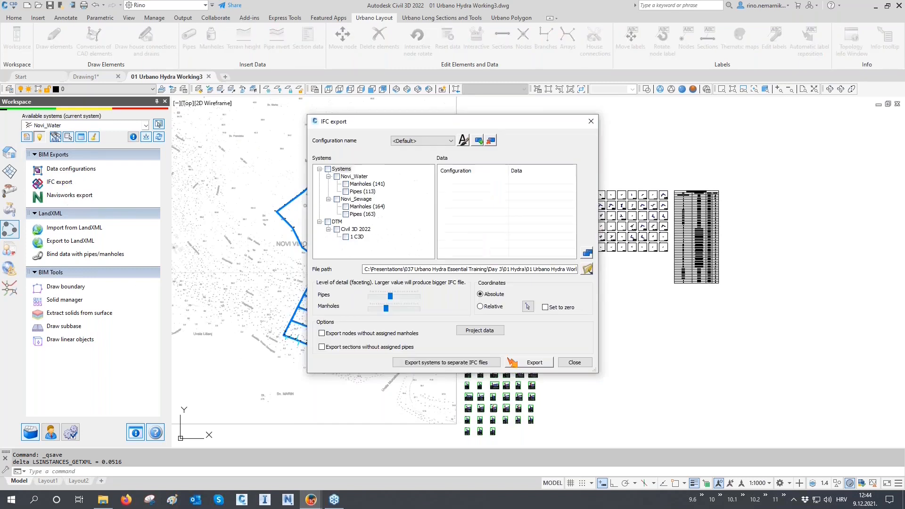
pyautogui.moveTo(305, 115); pyautogui.dragTo(189, 63)
pyautogui.moveTo(598, 373); pyautogui.dragTo(817, 439)
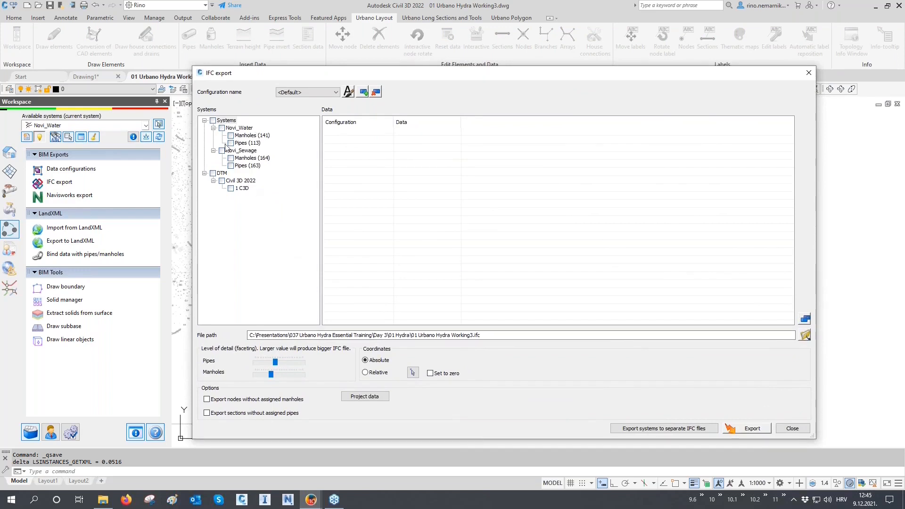
pyautogui.click(213, 121)
pyautogui.click(212, 174)
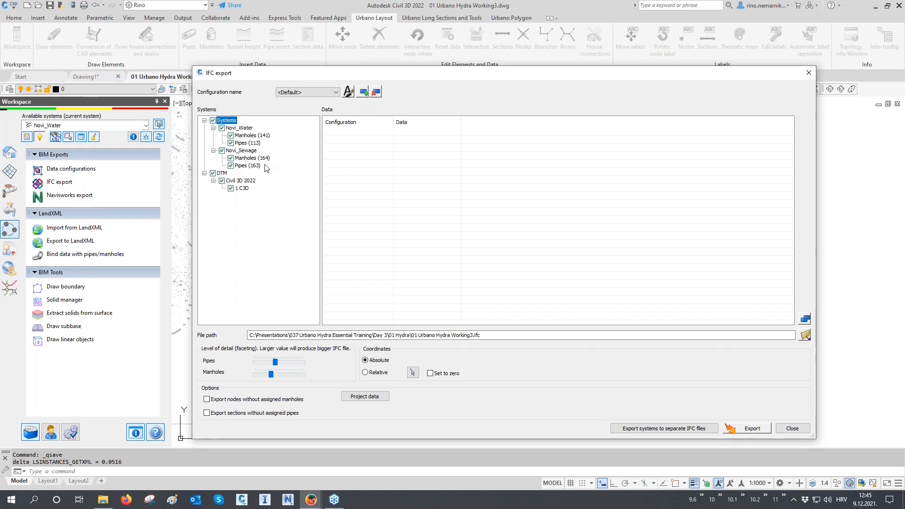
# Assign the Geometry data configuration to all systems in the IFC export.
pyautogui.click(805, 320)
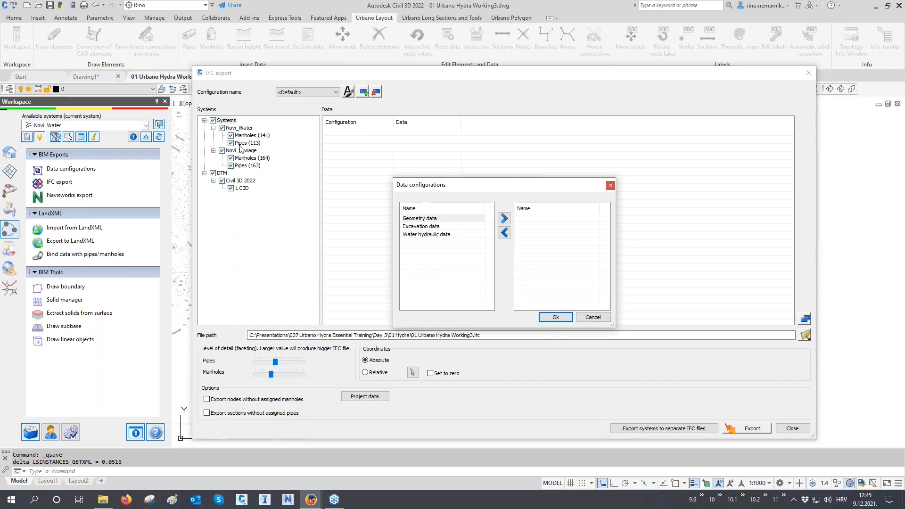
pyautogui.click(419, 218)
pyautogui.click(504, 218)
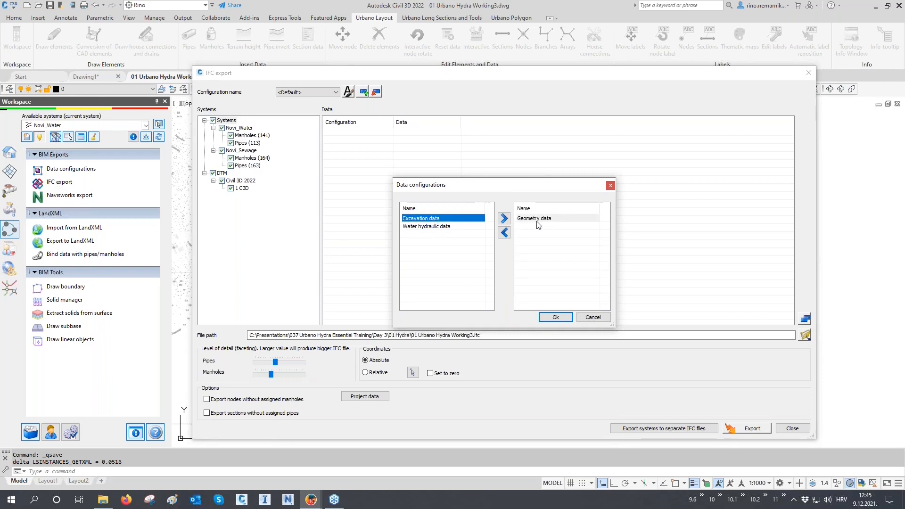
pyautogui.click(552, 318)
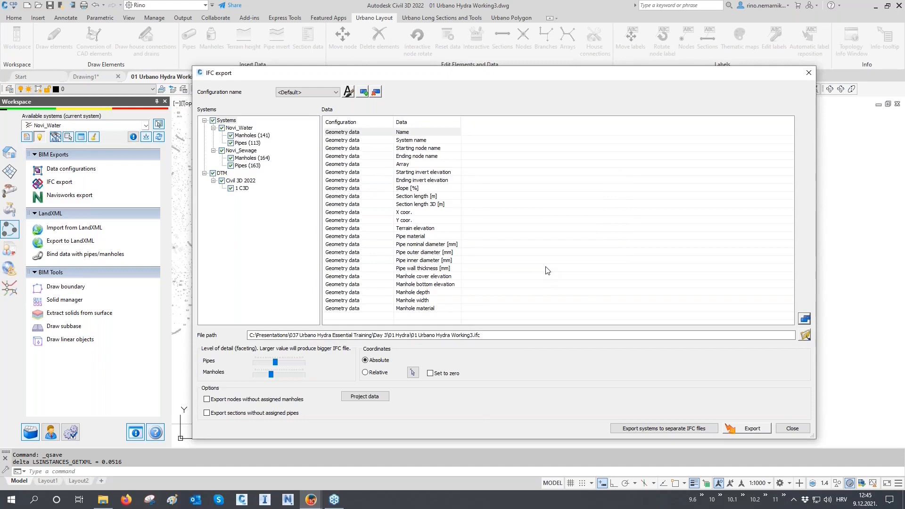
# Assign the Excavation data and Water hydraulic data configurations to Novi_Water only, and review the export data of Novi_Water and Novi_Sewage.
pyautogui.click(245, 129)
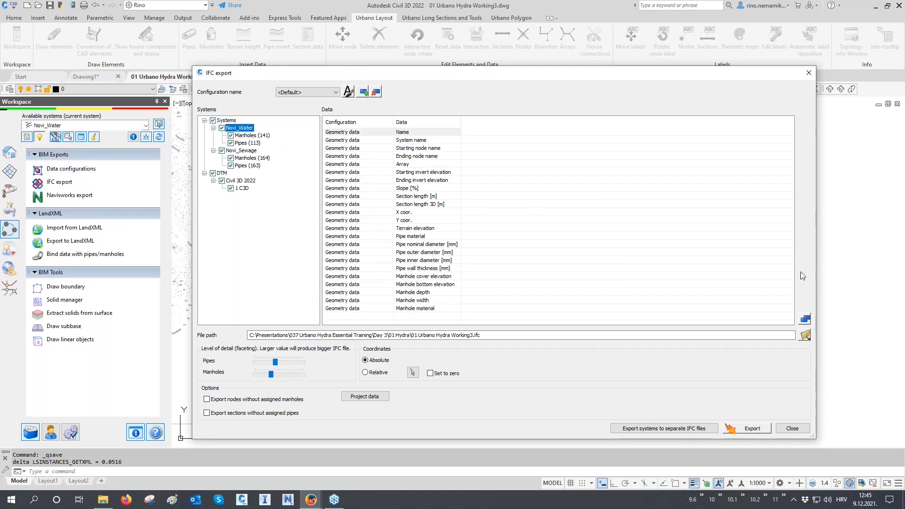
pyautogui.click(805, 319)
pyautogui.doubleClick(432, 219)
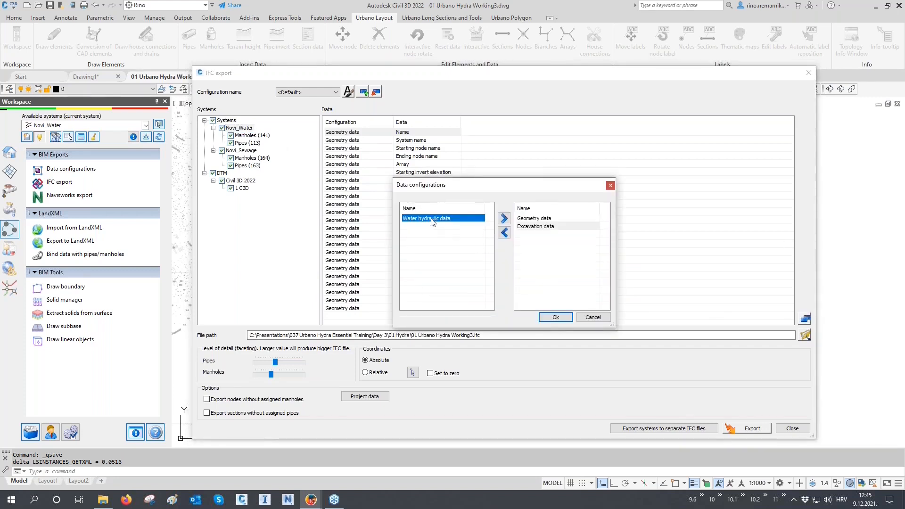
pyautogui.doubleClick(433, 218)
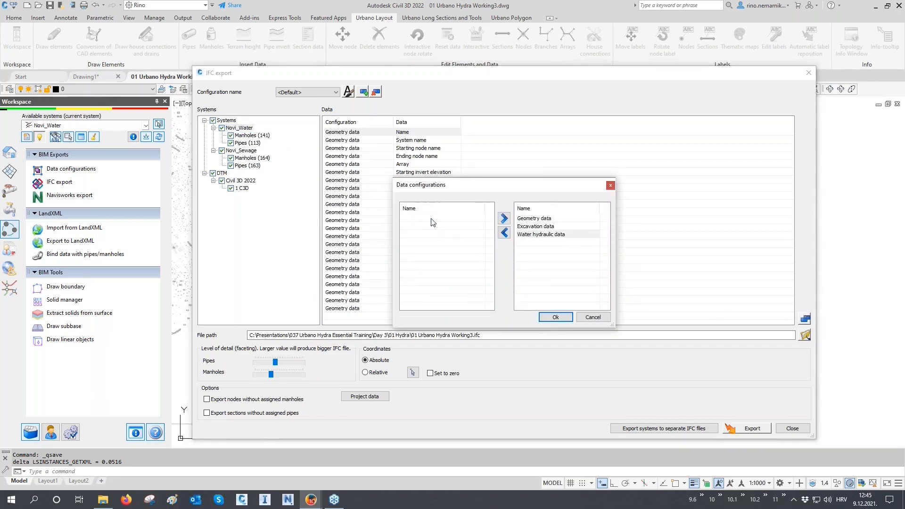
pyautogui.click(555, 317)
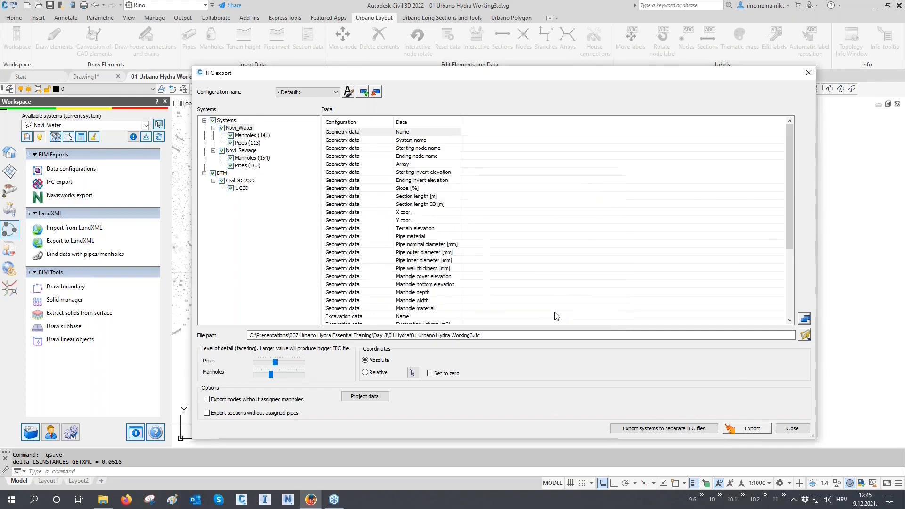
pyautogui.click(244, 129)
pyautogui.scroll(-5, 362, 137)
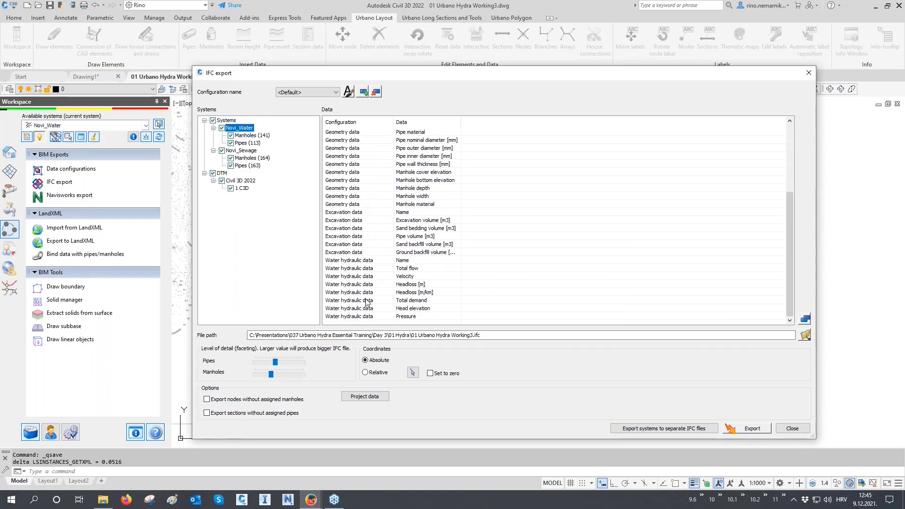
pyautogui.click(252, 151)
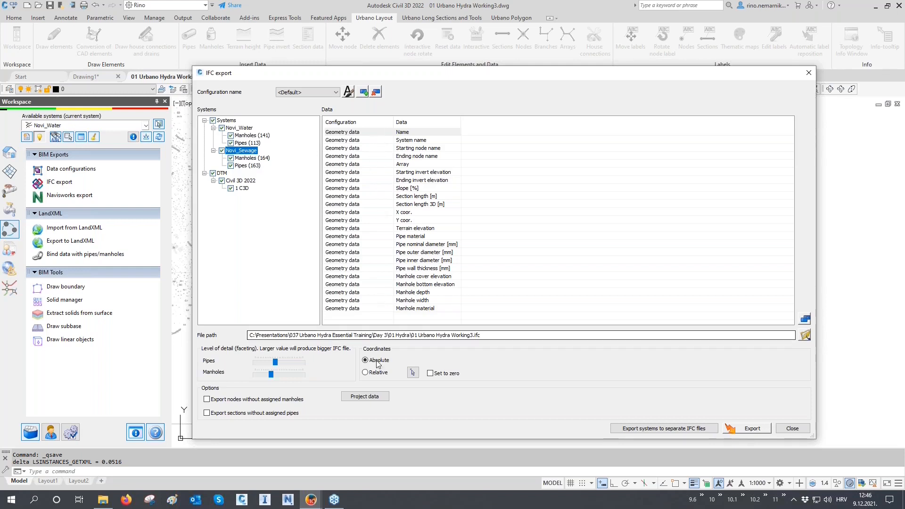
# In the IFC project data, set the project name to "Novi Vinodolski" and enter the person's first and last name.
pyautogui.click(370, 398)
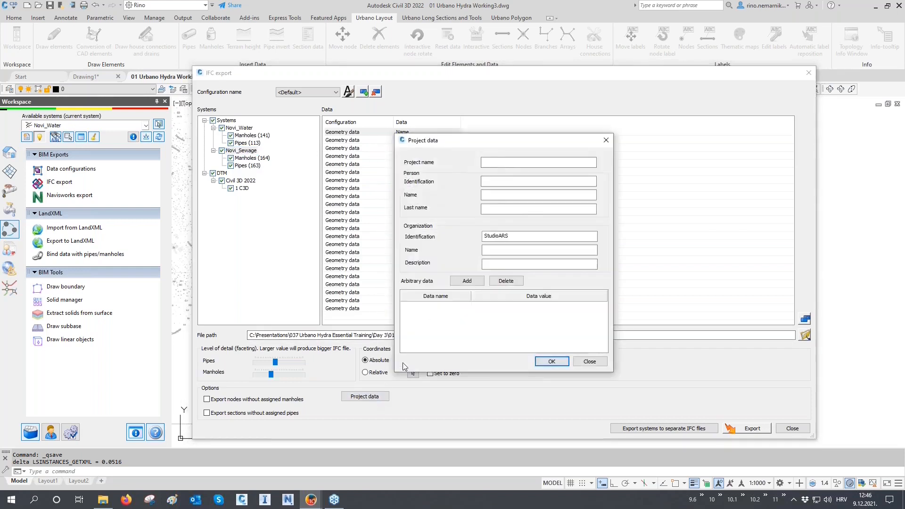
pyautogui.click(525, 163)
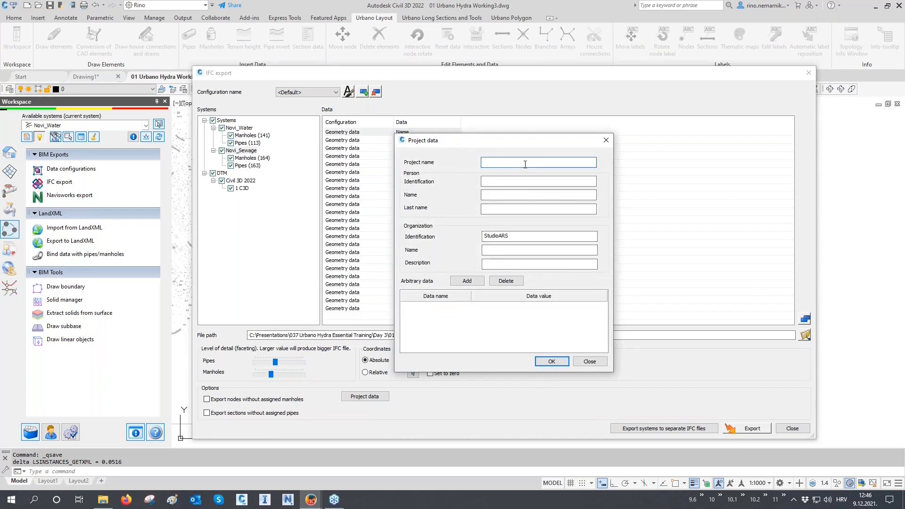
pyautogui.write('Novi Vinodolski')
pyautogui.click(494, 195)
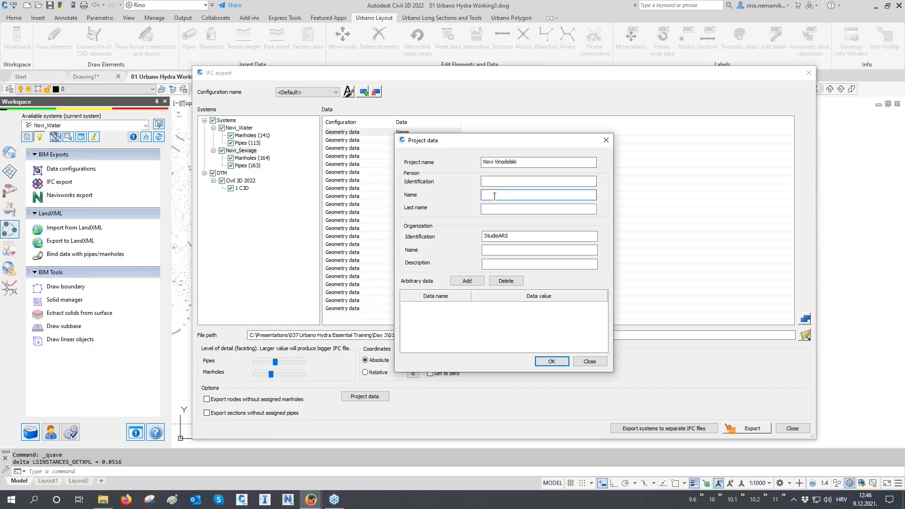
pyautogui.write('Rino')
pyautogui.click(492, 213)
pyautogui.write('Nemarnik')
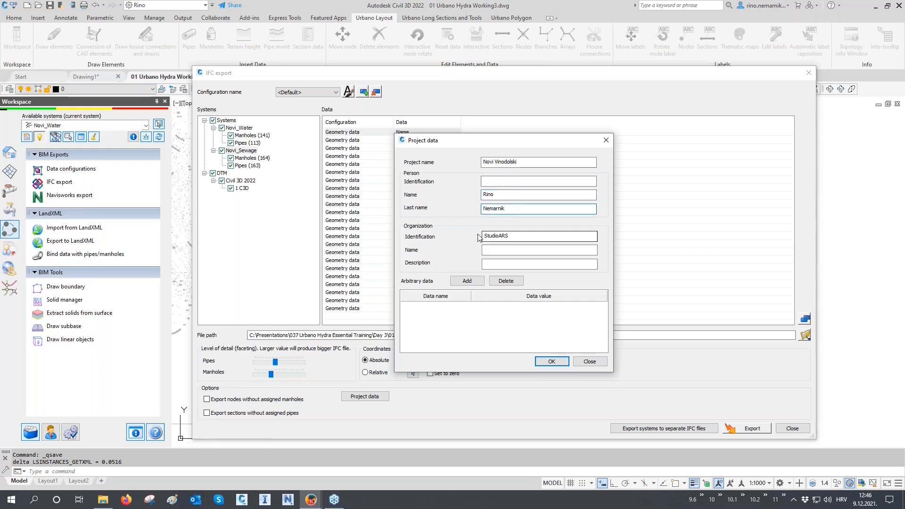
# Move the organization entry "StudioARS" from the Identification field to the organization Name field.
pyautogui.moveTo(523, 235); pyautogui.dragTo(442, 234)
pyautogui.hotkey('ctrl', 'c')
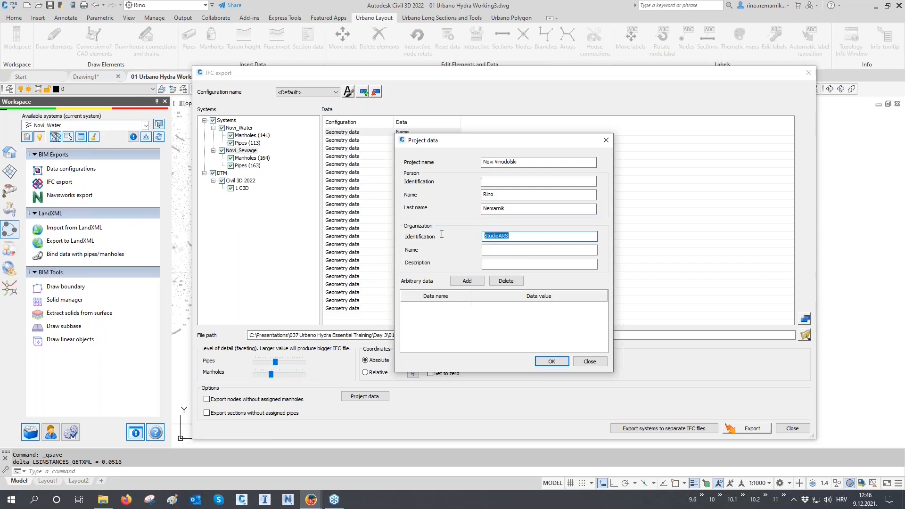
pyautogui.click(499, 251)
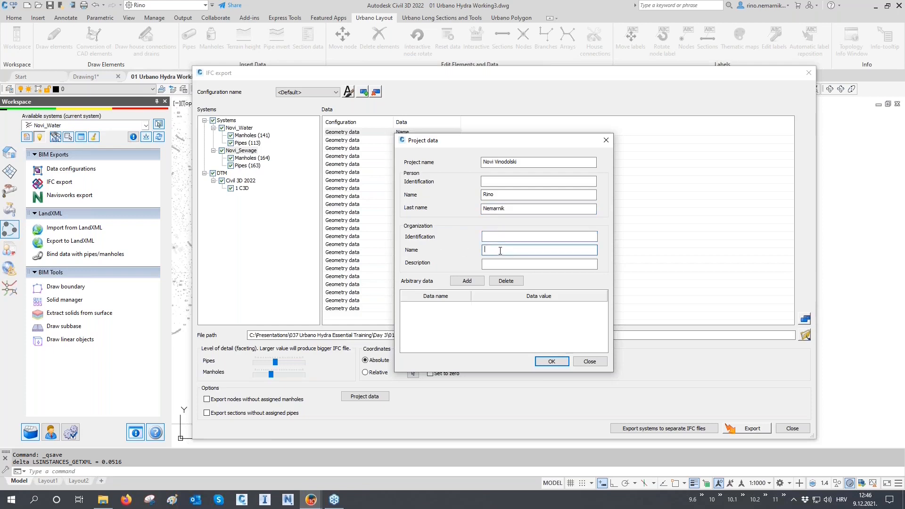
pyautogui.hotkey('ctrl', 'v')
# Add three arbitrary data rows to the project data and fill the first with the name "Investor" and value "StudioARS".
pyautogui.click(467, 282)
pyautogui.click(467, 282)
pyautogui.click(467, 282)
pyautogui.click(457, 305)
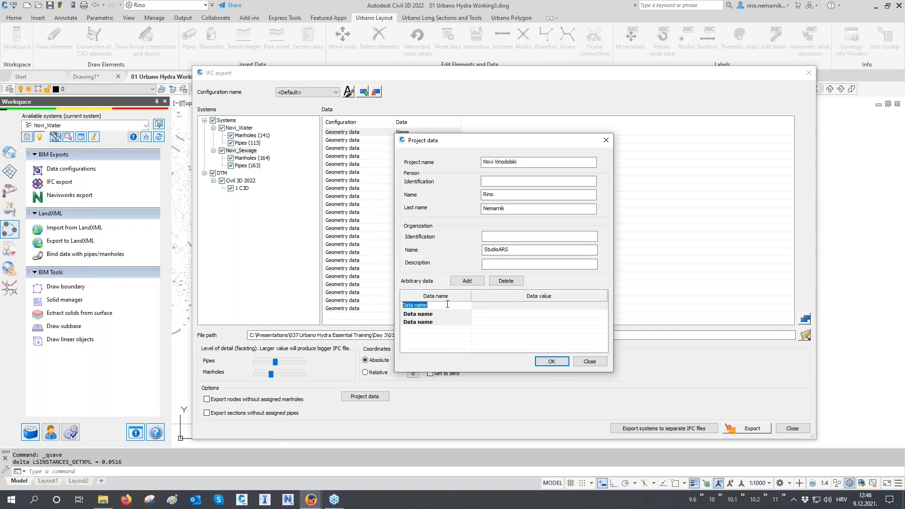
pyautogui.write('D')
pyautogui.write('In')
pyautogui.write('vestor')
pyautogui.press('Tab')
pyautogui.write('StudioARS')
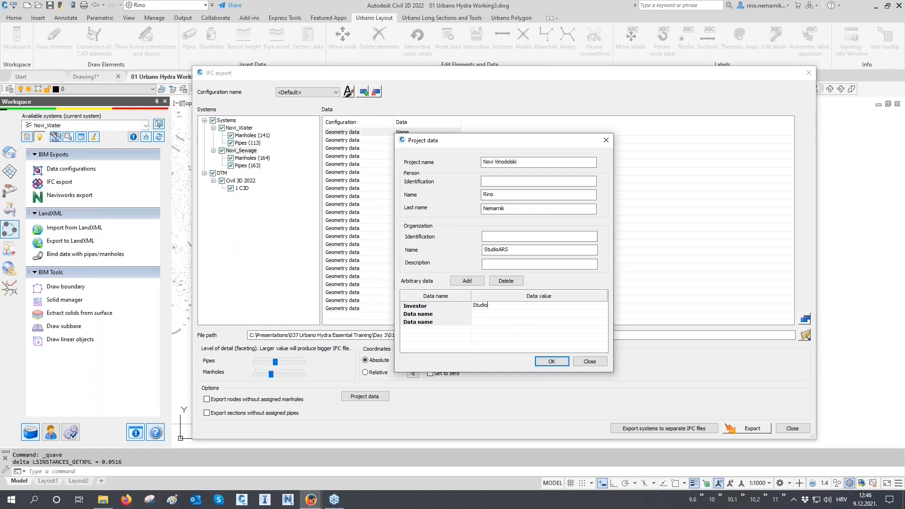
# Name the remaining arbitrary data rows "Address" and "Telephone", enter the postal address and phone number as values, and accept the project data.
pyautogui.click(436, 314)
pyautogui.write('Address')
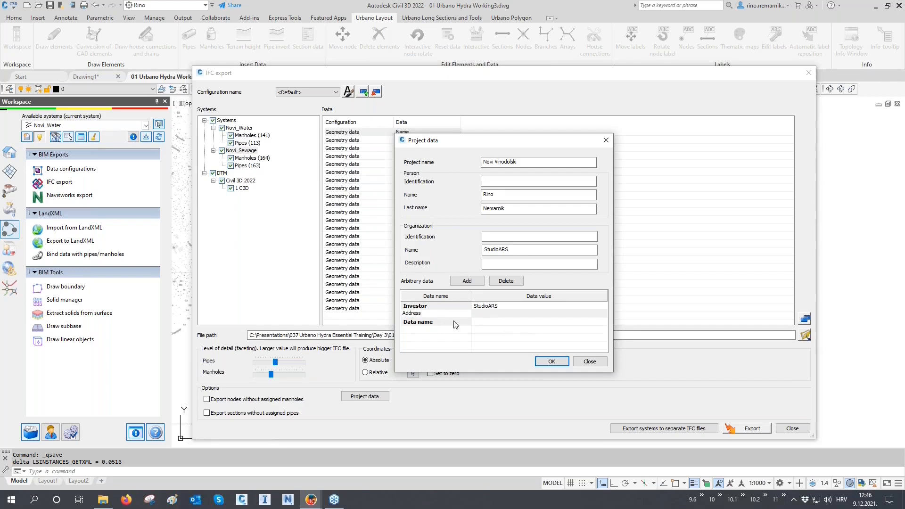
pyautogui.click(477, 314)
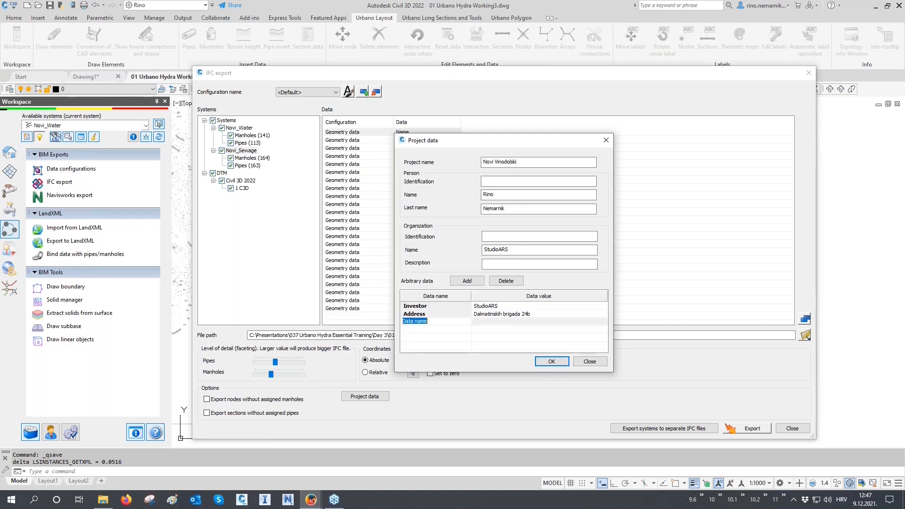
pyautogui.click(456, 322)
pyautogui.write('Telephone')
pyautogui.click(489, 322)
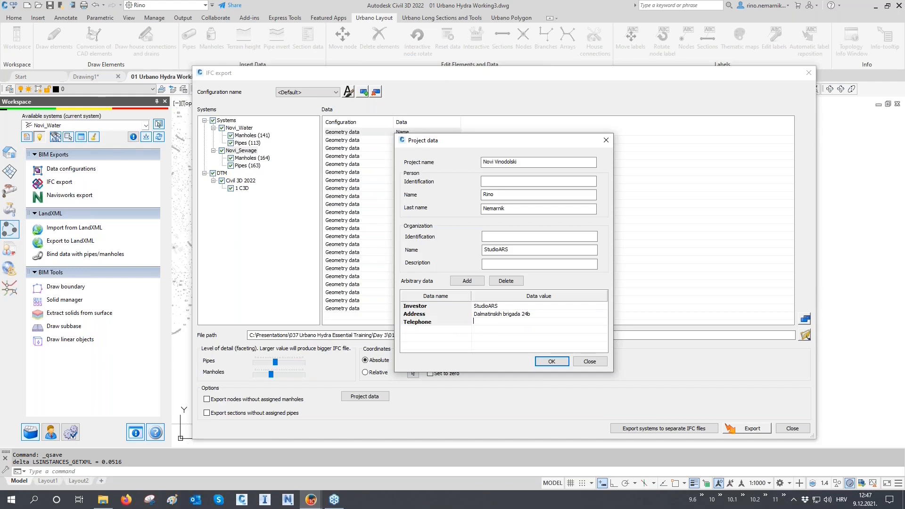
pyautogui.write('273570')
pyautogui.click(551, 361)
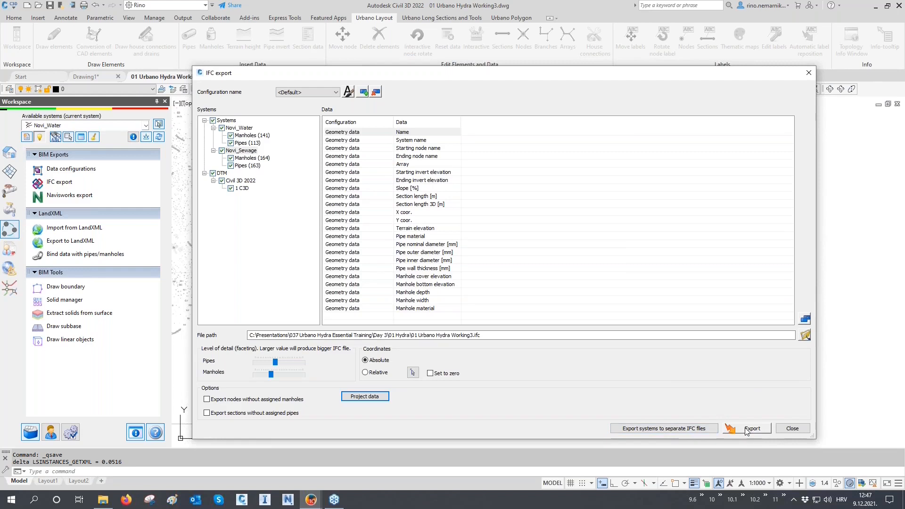
# Export the systems and DTM to "01 Urbano Hydra Working3.ifc" in the 01 Hydra folder and close the IFC export settings.
pyautogui.click(474, 336)
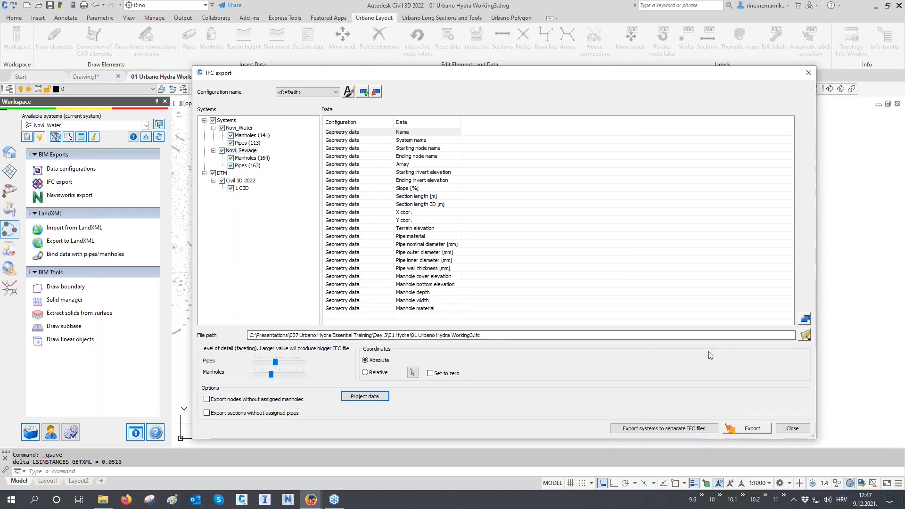
pyautogui.click(744, 429)
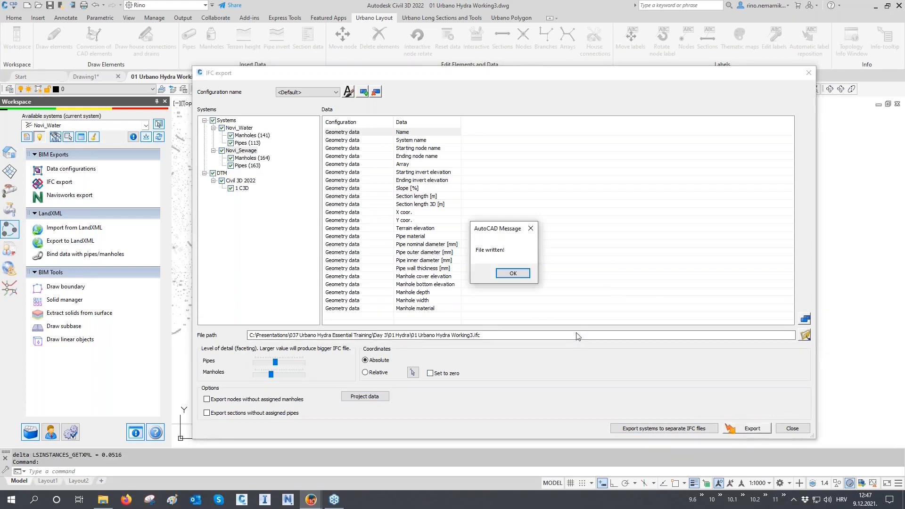
pyautogui.click(513, 274)
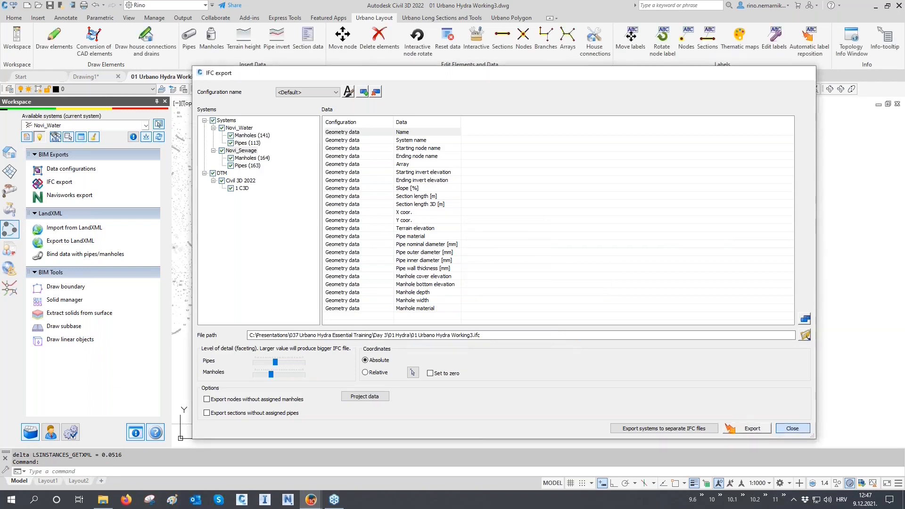
pyautogui.click(792, 428)
pyautogui.press('Escape')
pyautogui.press('Escape')
# Open the exported file "01 Urbano Hydra Working3.ifc" from the 01 Hydra folder in BIMvision.
pyautogui.click(105, 502)
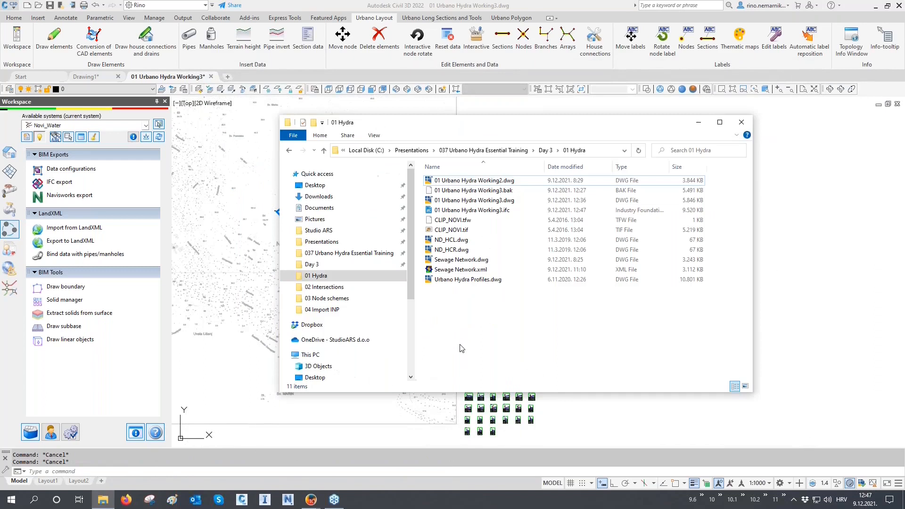
pyautogui.click(477, 215)
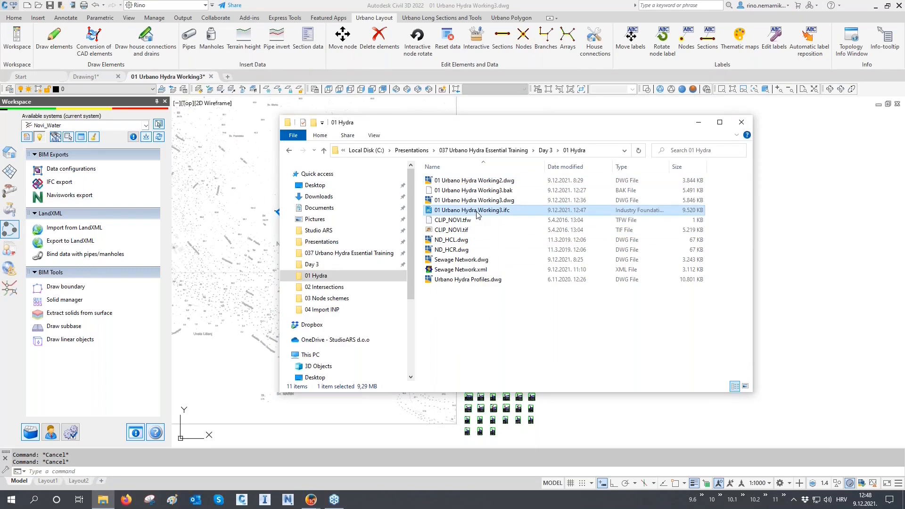
pyautogui.doubleClick(477, 214)
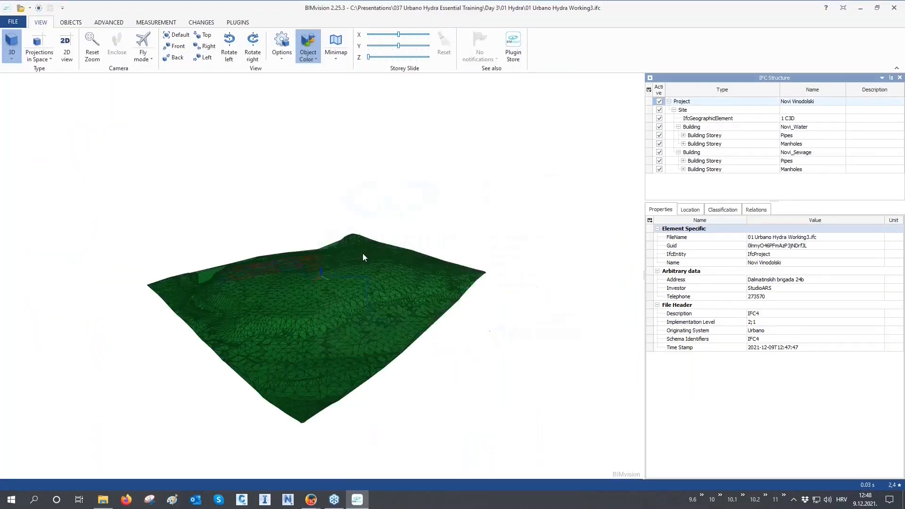
# Make the terrain element 1 C3D transparent to expose the pipe networks beneath it.
pyautogui.moveTo(279, 272); pyautogui.dragTo(257, 279)
pyautogui.scroll(6, 256, 276)
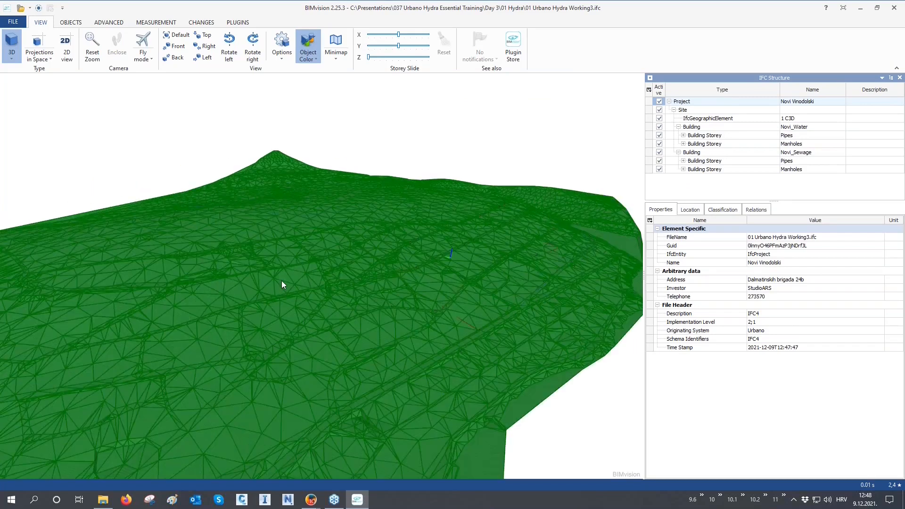
pyautogui.click(282, 281)
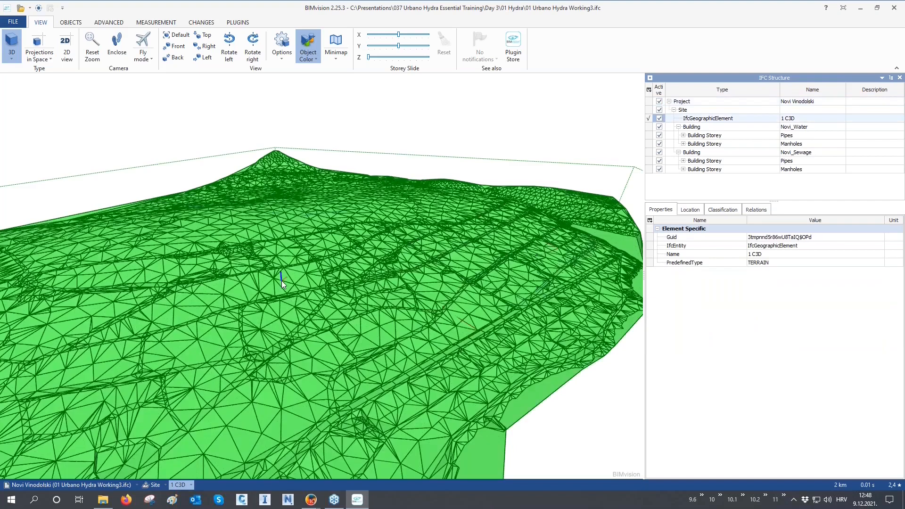
pyautogui.rightClick(282, 281)
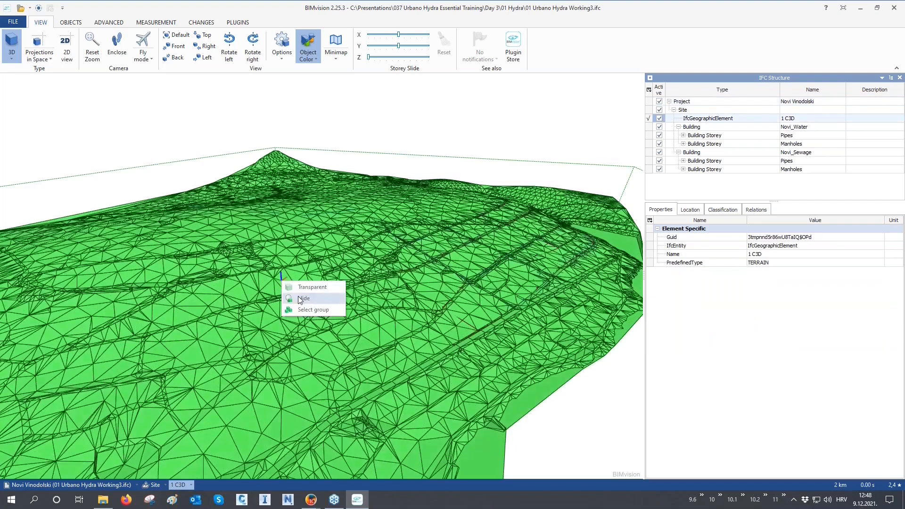
pyautogui.click(301, 288)
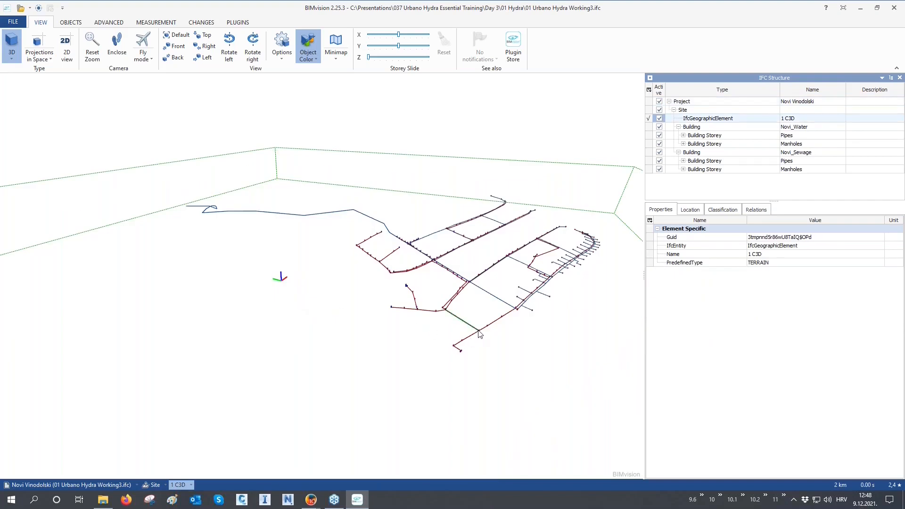
# Select a Novi_Water pipe running beside the sewage line and examine its excavation, geometry and water hydraulic data in the 3D model.
pyautogui.scroll(5, 480, 333)
pyautogui.scroll(6, 480, 332)
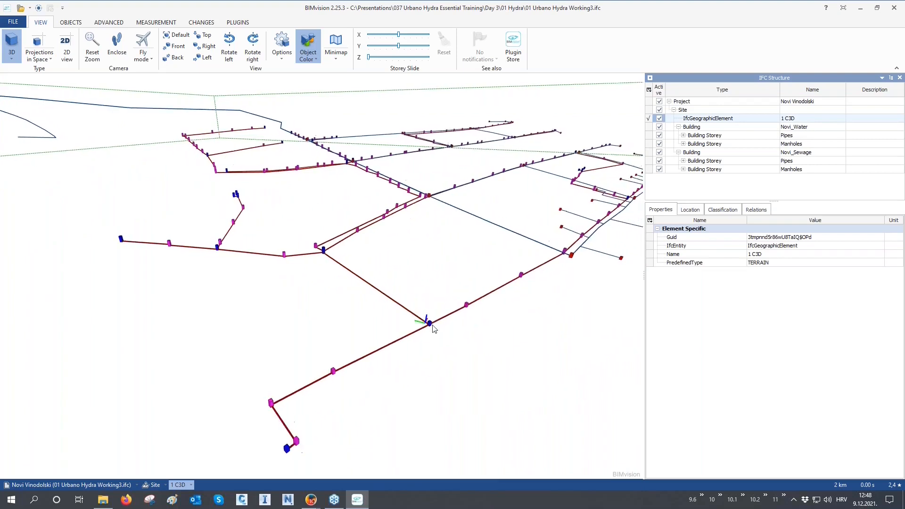
pyautogui.scroll(3, 431, 321)
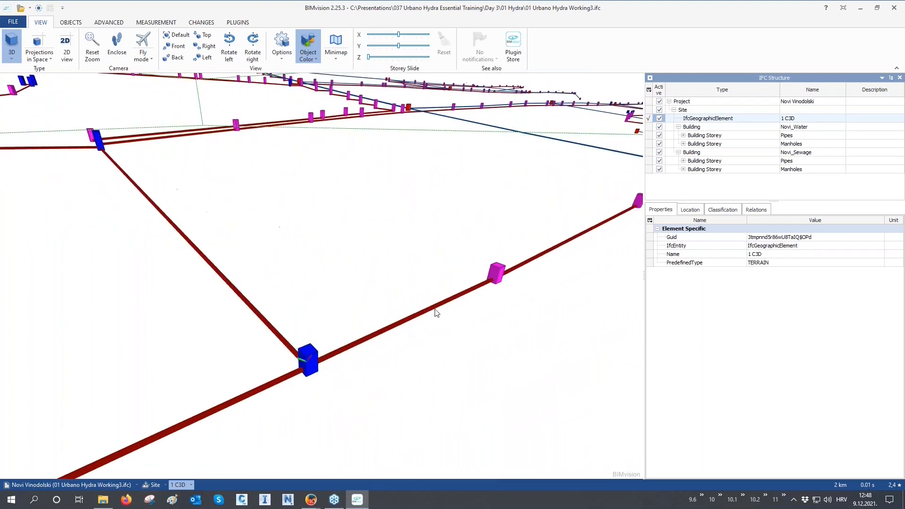
pyautogui.scroll(-5, 465, 307)
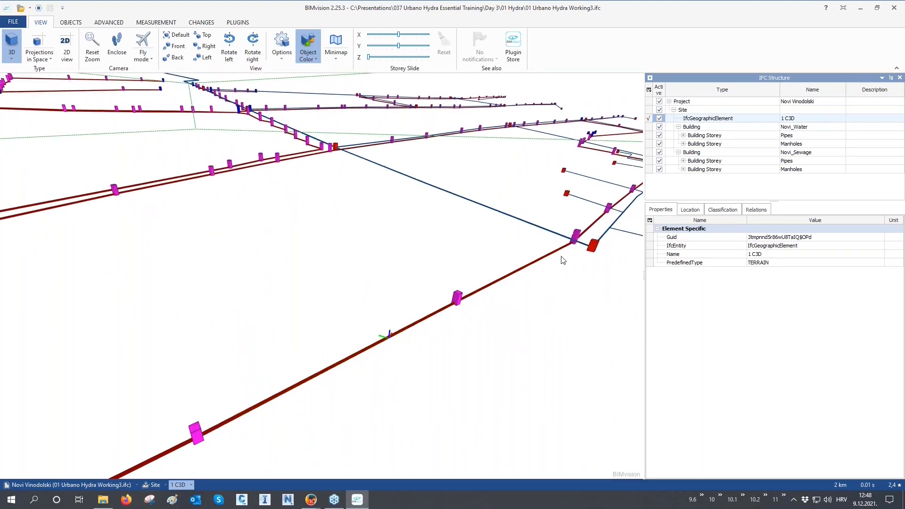
pyautogui.scroll(2, 574, 241)
pyautogui.scroll(3, 572, 241)
pyautogui.moveTo(570, 241); pyautogui.dragTo(338, 334, button='middle')
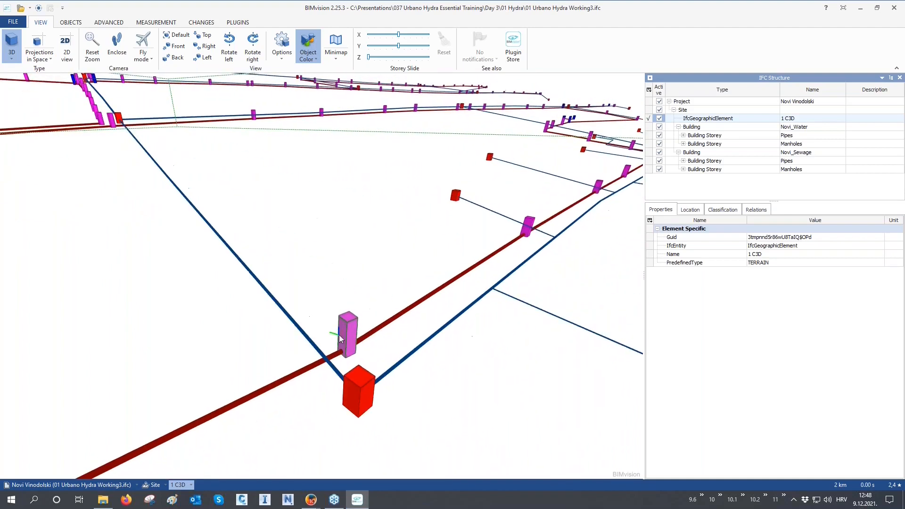
pyautogui.click(556, 242)
pyautogui.scroll(5, 556, 239)
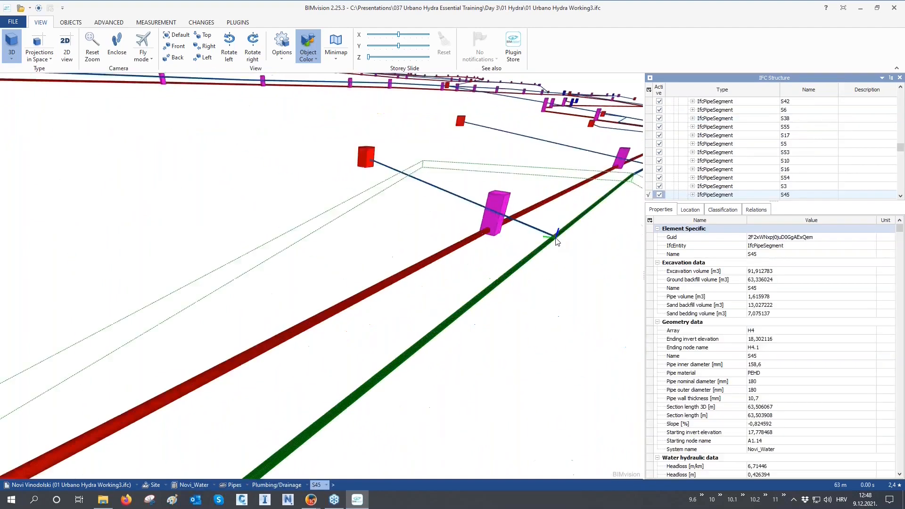
pyautogui.moveTo(556, 239); pyautogui.dragTo(499, 315, button='middle')
pyautogui.scroll(8, 496, 302)
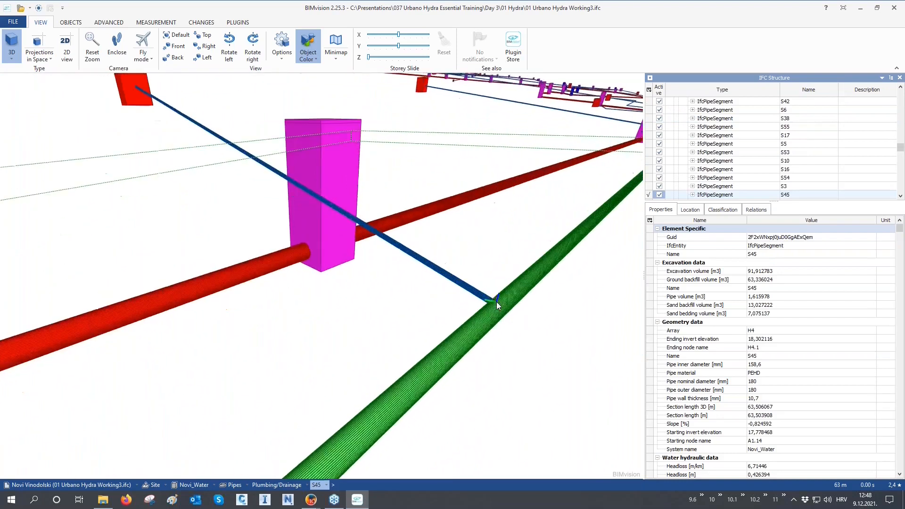
pyautogui.moveTo(579, 312); pyautogui.dragTo(517, 309)
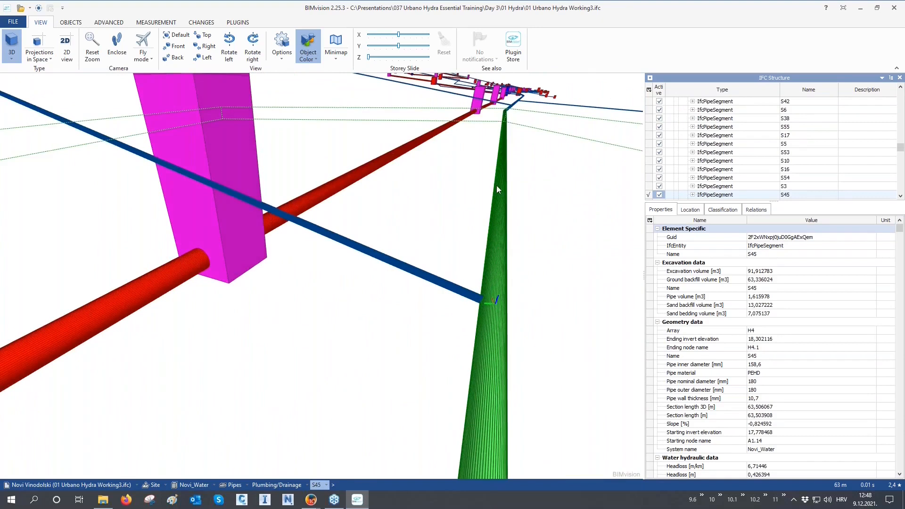
pyautogui.moveTo(495, 187); pyautogui.dragTo(448, 307, button='middle')
pyautogui.scroll(4, 491, 190)
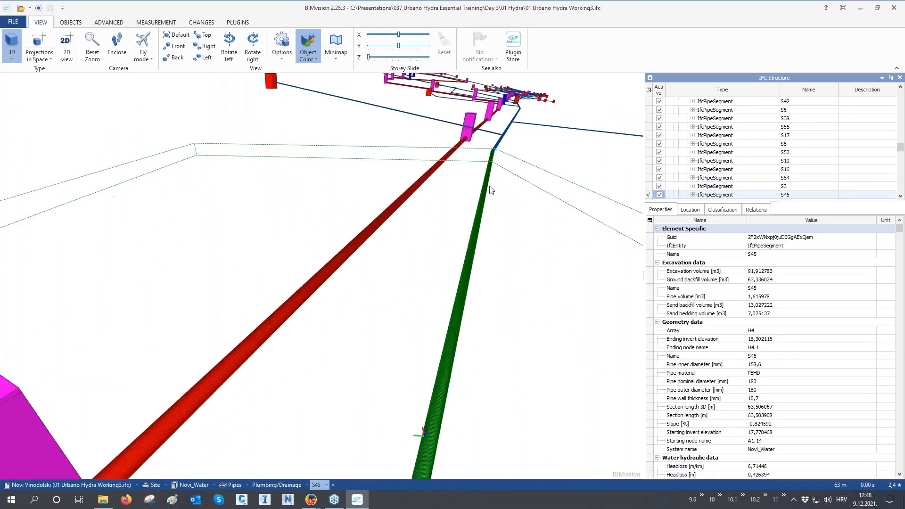
# Inspect the geometry data of two Novi_Sewage manholes along the sewage line.
pyautogui.doubleClick(473, 126)
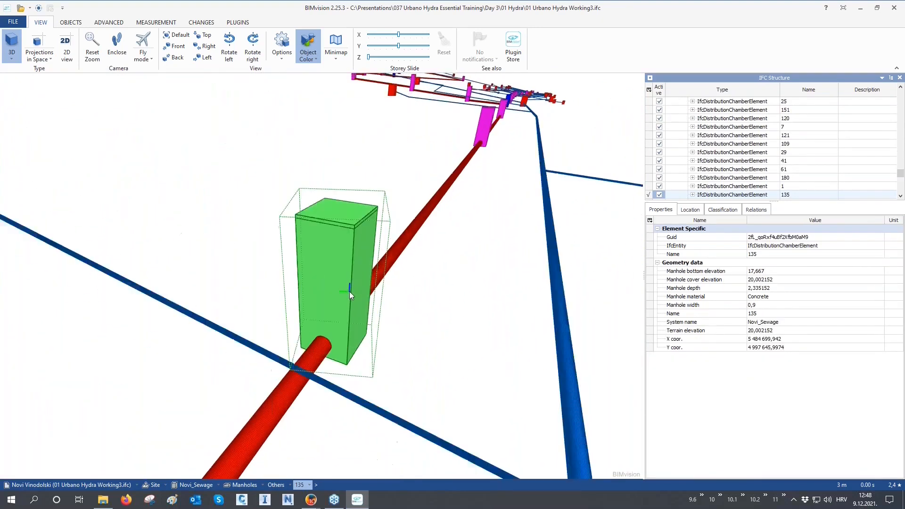
pyautogui.scroll(-8, 350, 295)
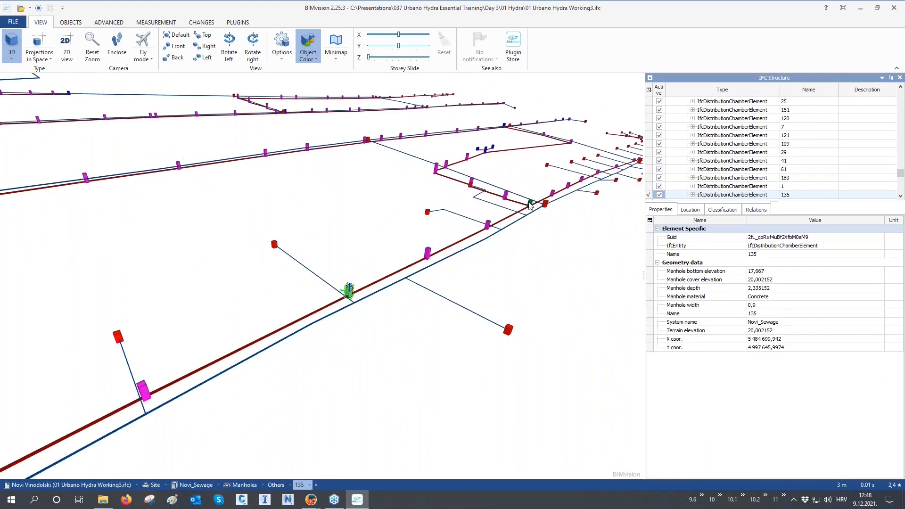
pyautogui.doubleClick(530, 204)
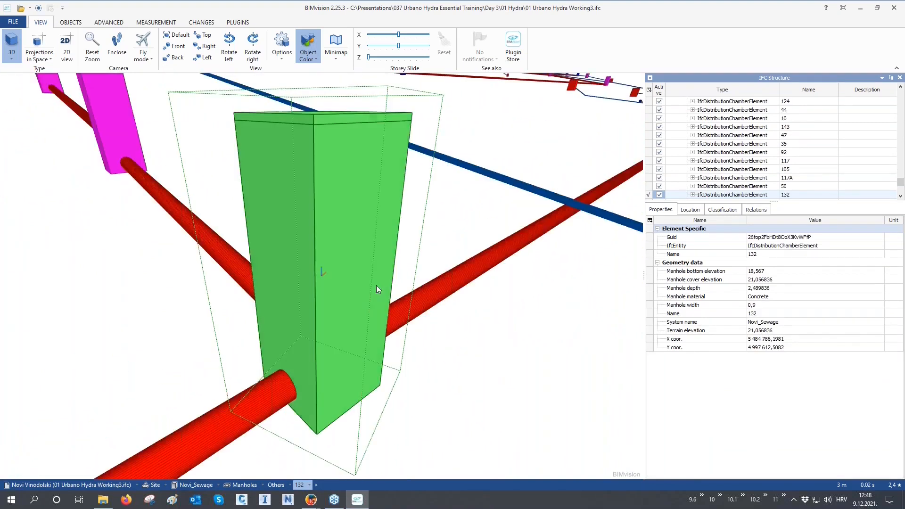
# Review the excavation, geometry and water hydraulic data of the Novi_Water pipe near the blue manhole and of the red manhole at its end.
pyautogui.click(472, 330)
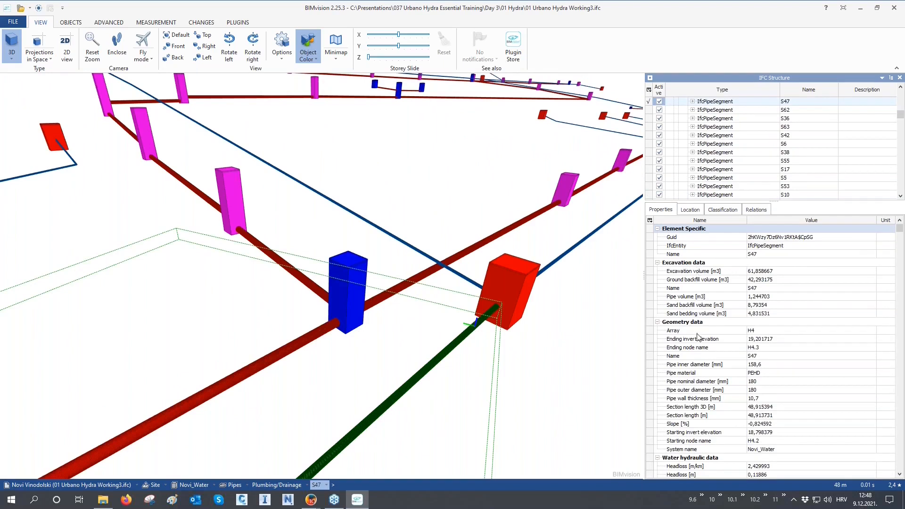
pyautogui.scroll(-1, 697, 354)
pyautogui.scroll(-2, 698, 356)
pyautogui.scroll(-7, 698, 357)
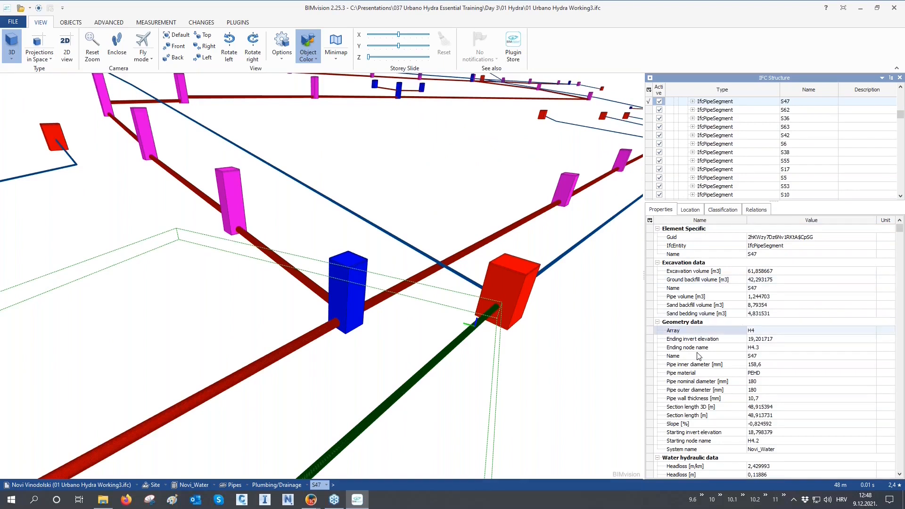
pyautogui.scroll(-4, 698, 357)
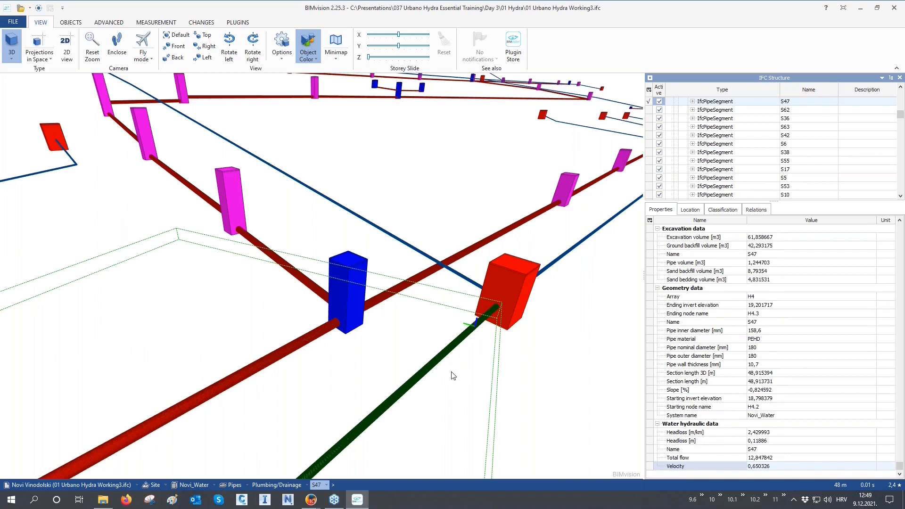
pyautogui.click(508, 282)
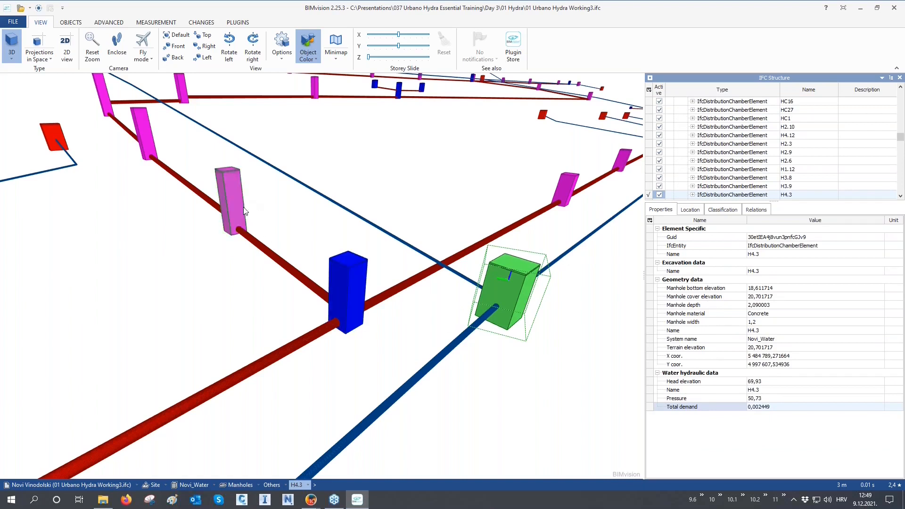
# Check the geometry data of the Novi_Sewage pipe leading to the blue manhole and the arbitrary data stored on the Novi Vinodolski project.
pyautogui.click(298, 343)
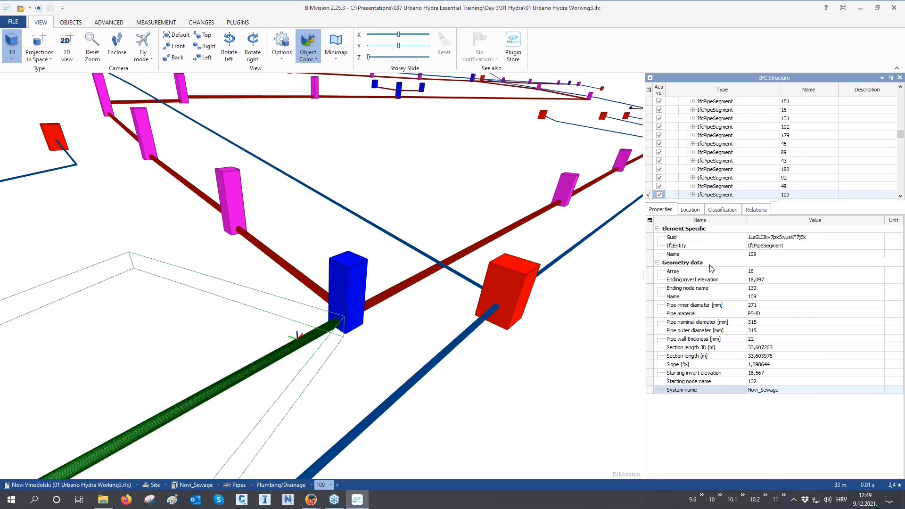
pyautogui.moveTo(900, 135); pyautogui.dragTo(897, 104)
pyautogui.click(690, 101)
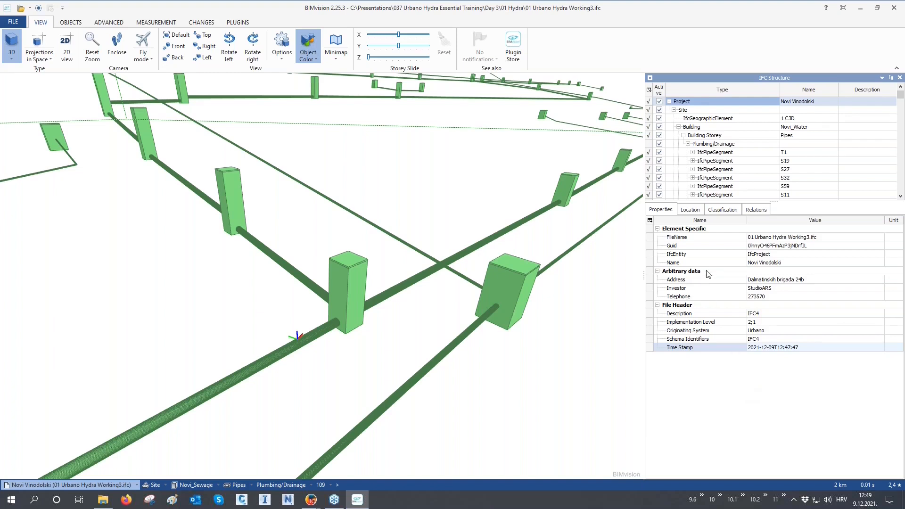
# Clear the selection in the IFC model, close BIMvision and return to the Civil 3D drawing.
pyautogui.scroll(-5, 503, 299)
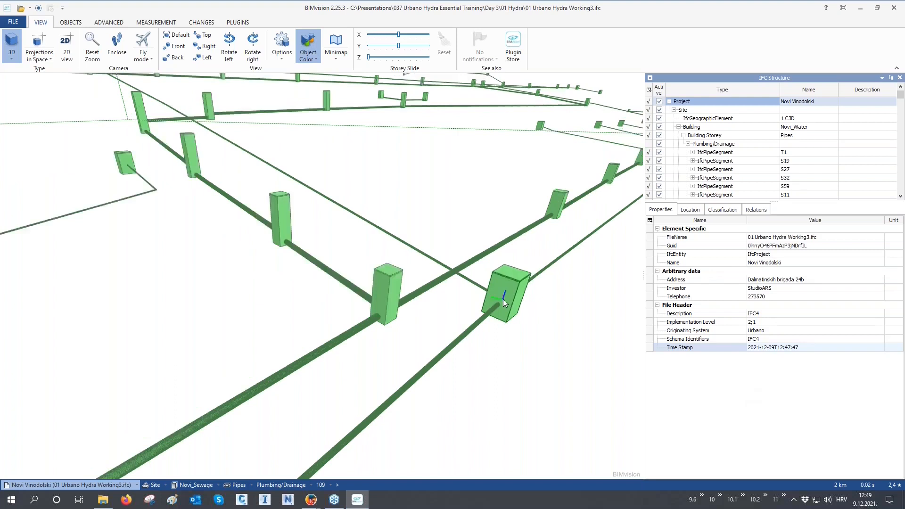
pyautogui.click(527, 325)
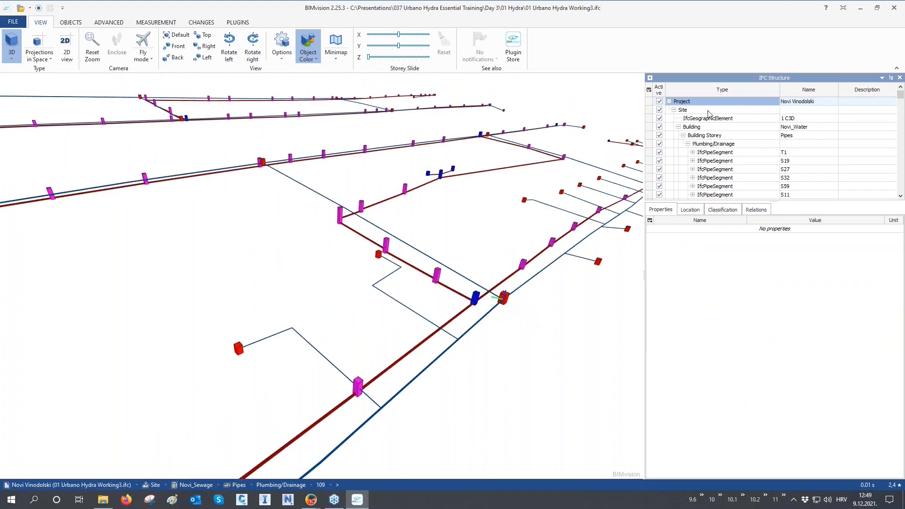
pyautogui.click(894, 8)
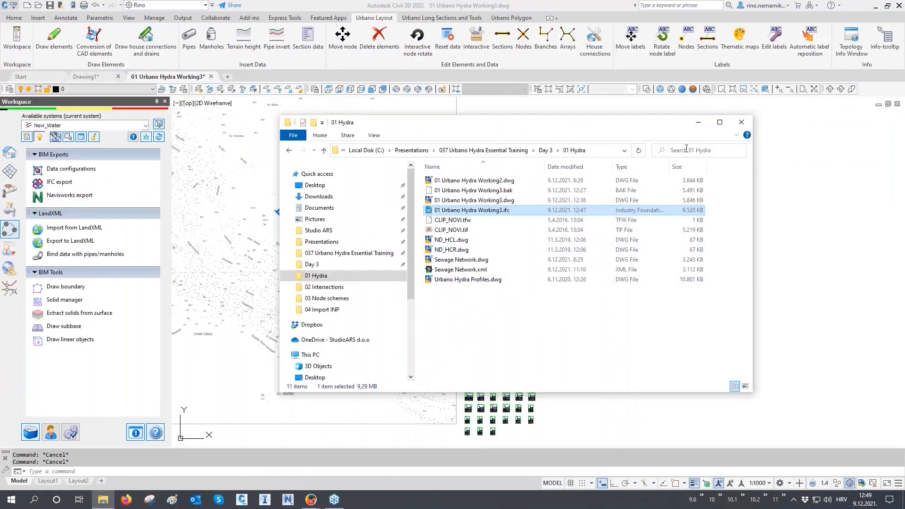
pyautogui.click(699, 122)
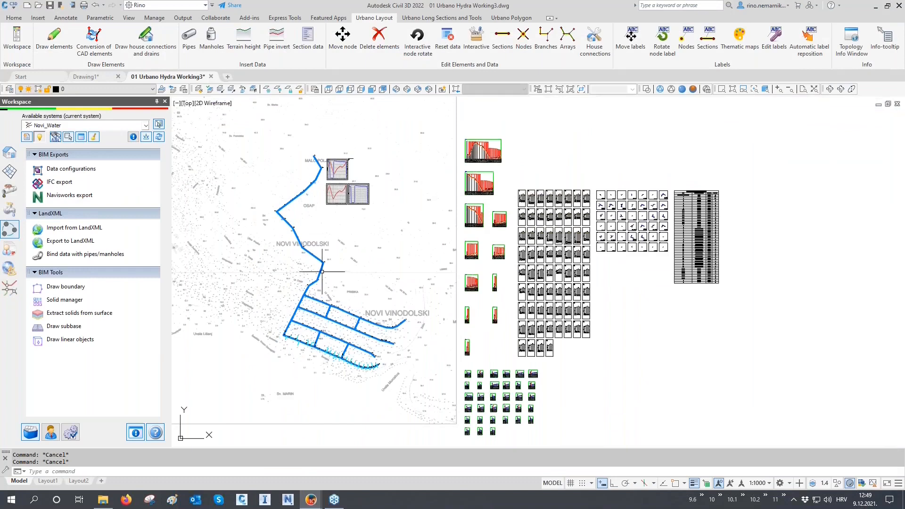
# Start a Navisworks export in an enlarged dialog and include both Novi systems and the Civil 3D 2022 DTM.
pyautogui.click(65, 196)
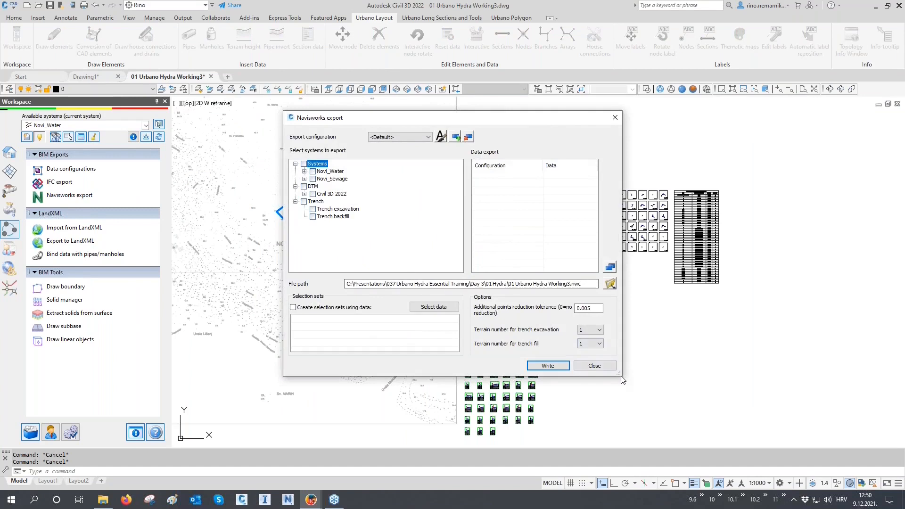
pyautogui.moveTo(622, 380); pyautogui.dragTo(817, 438)
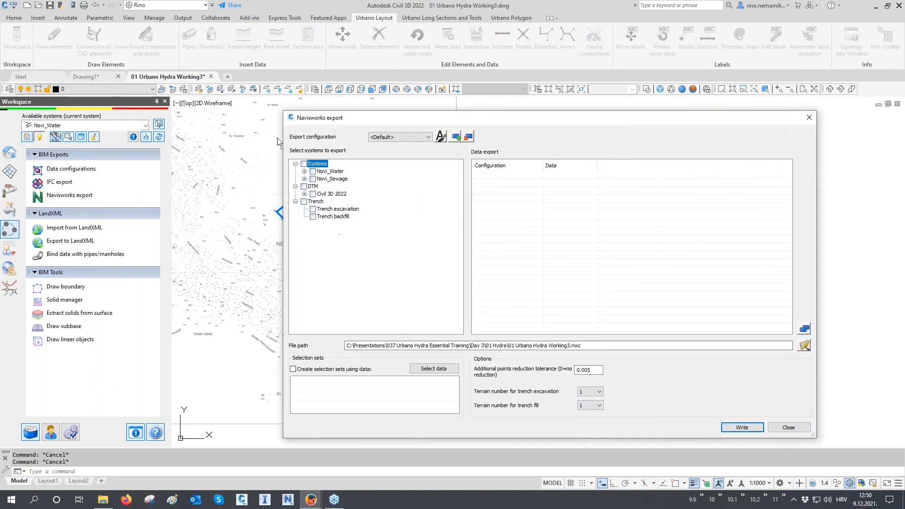
pyautogui.moveTo(283, 111); pyautogui.dragTo(158, 84)
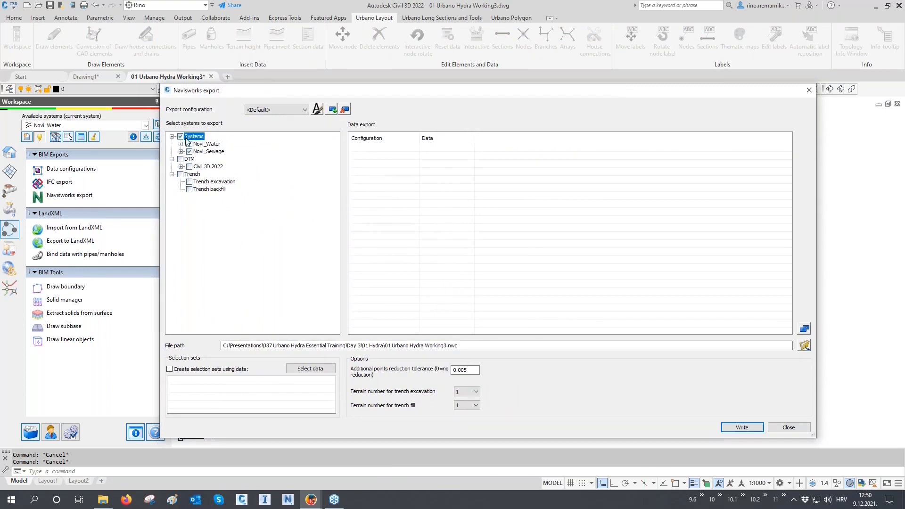
pyautogui.click(181, 159)
# Add the Geometry data, Excavation data and Water hydraulic data configurations to the Navisworks export and review the listed data.
pyautogui.click(804, 328)
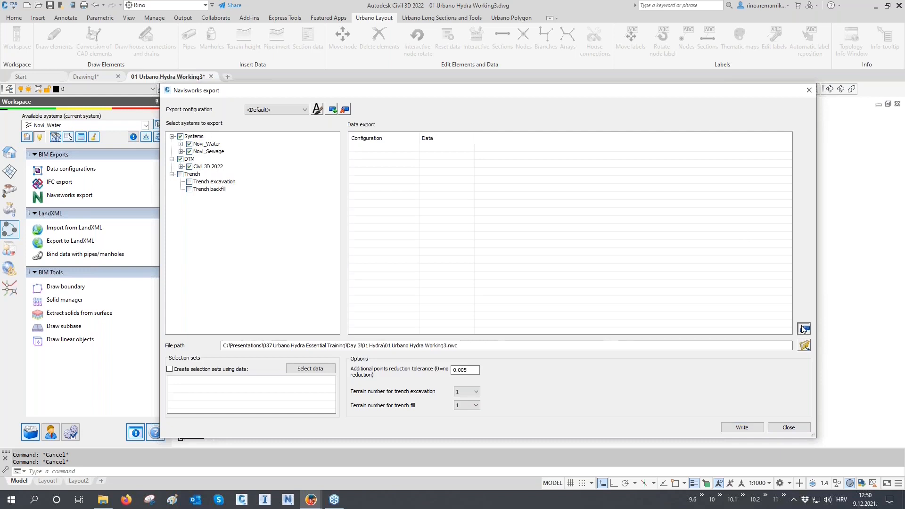
pyautogui.doubleClick(411, 227)
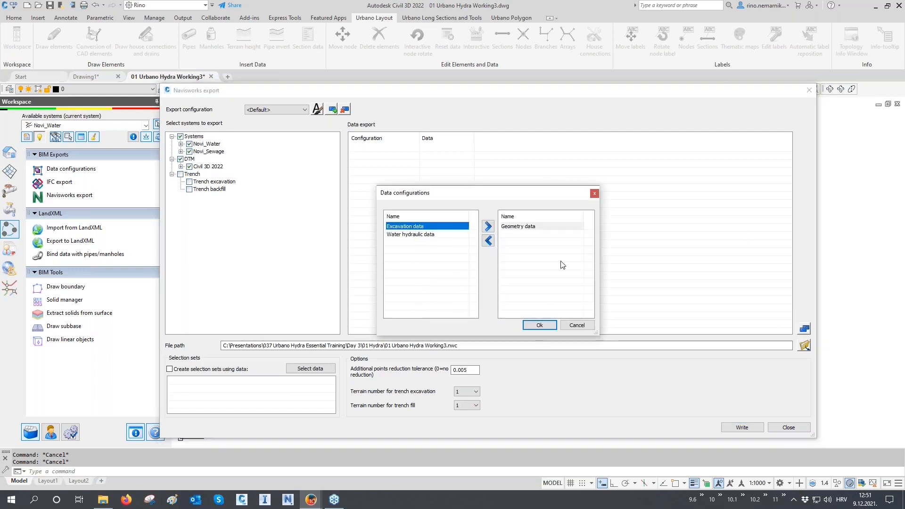
pyautogui.click(540, 325)
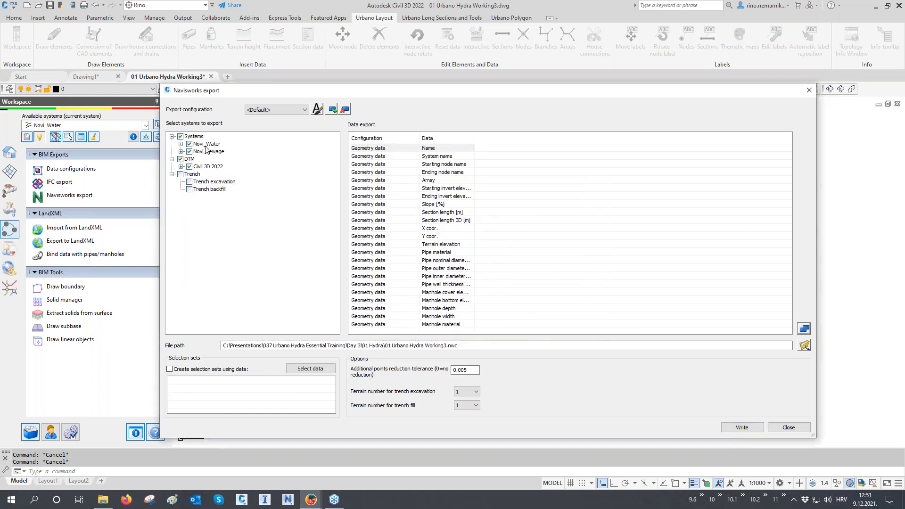
pyautogui.click(804, 328)
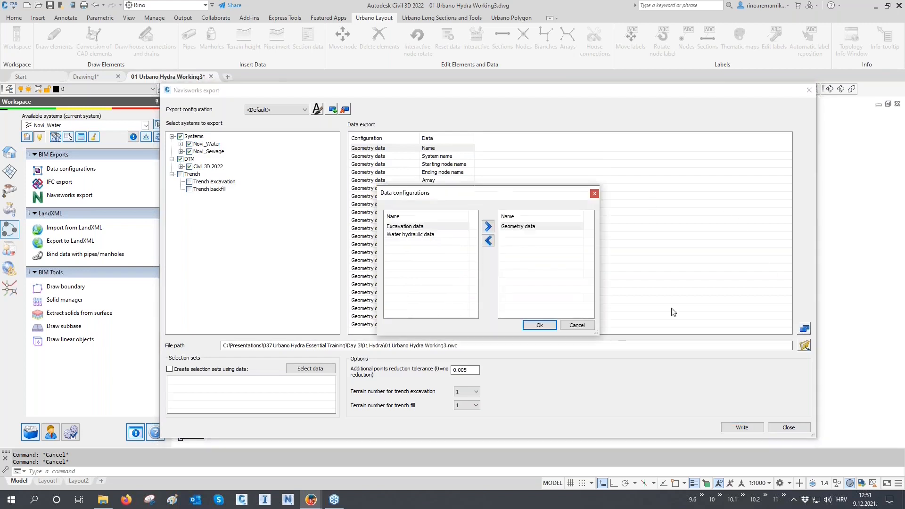
pyautogui.doubleClick(420, 227)
pyautogui.doubleClick(420, 227)
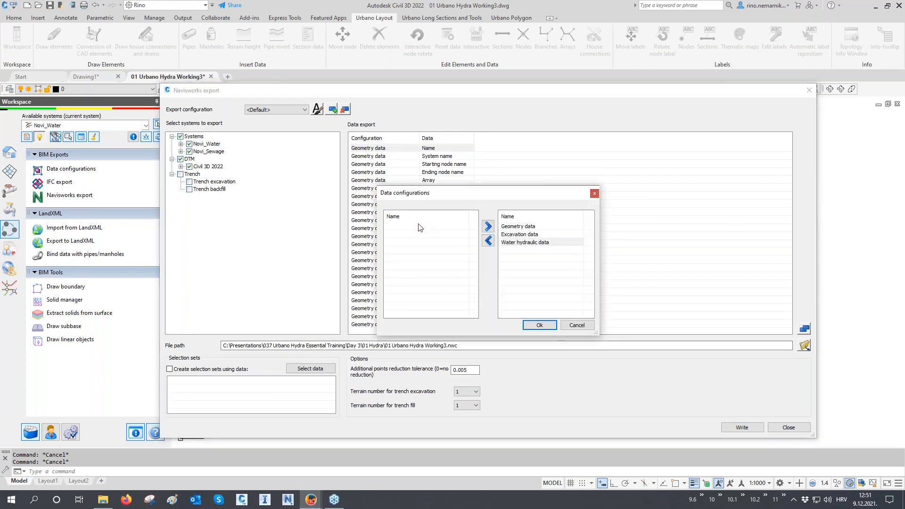
pyautogui.click(540, 325)
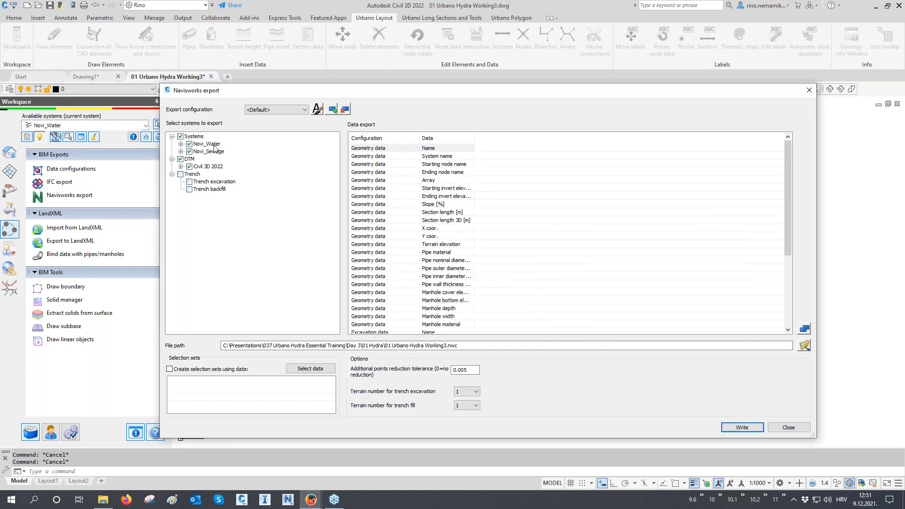
pyautogui.scroll(-5, 369, 202)
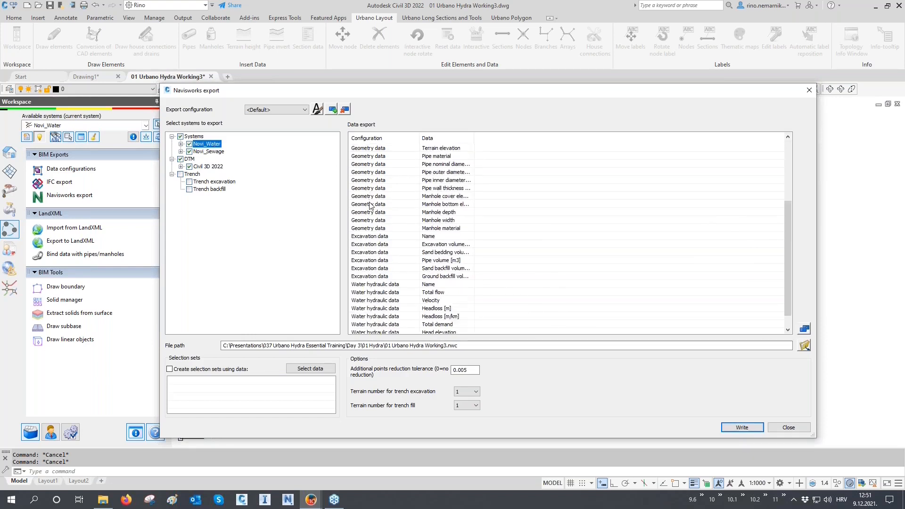
# Write the export to 01 Urbano Hydra Working3.nwc and close the Navisworks export dialog.
pyautogui.click(211, 152)
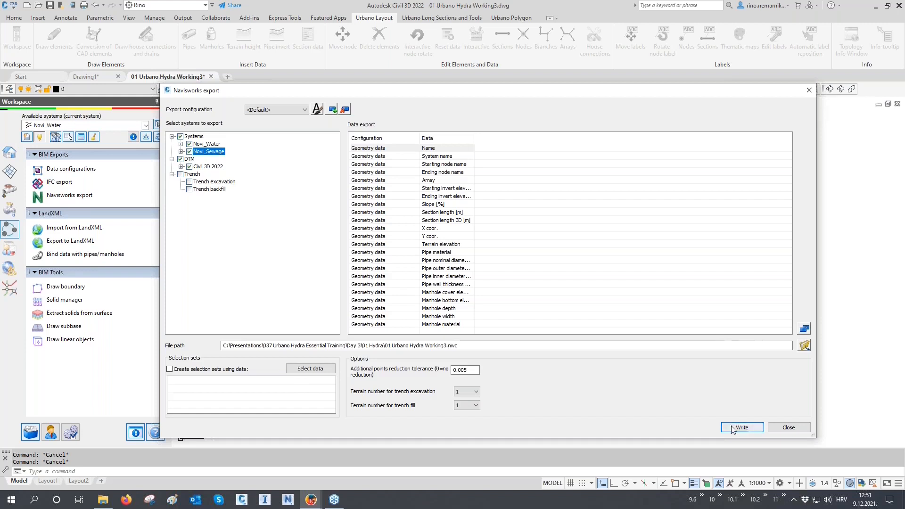
pyautogui.click(756, 427)
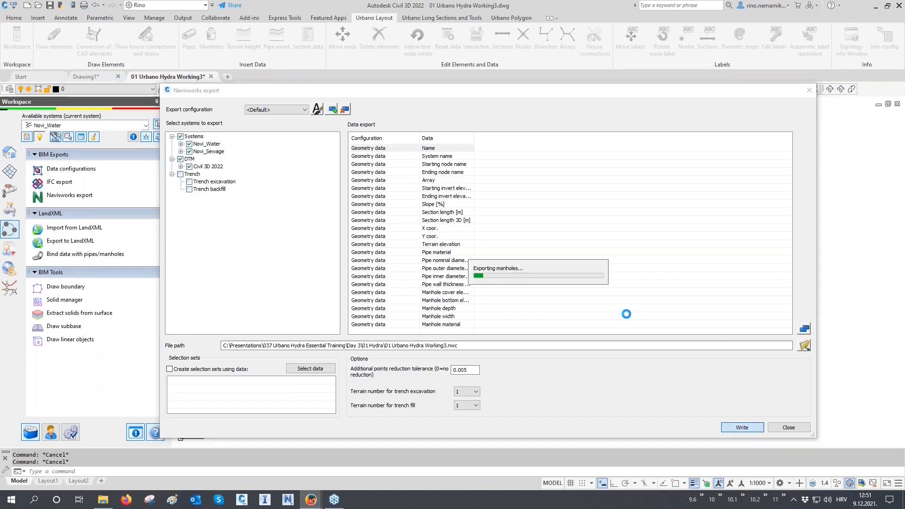
pyautogui.click(513, 285)
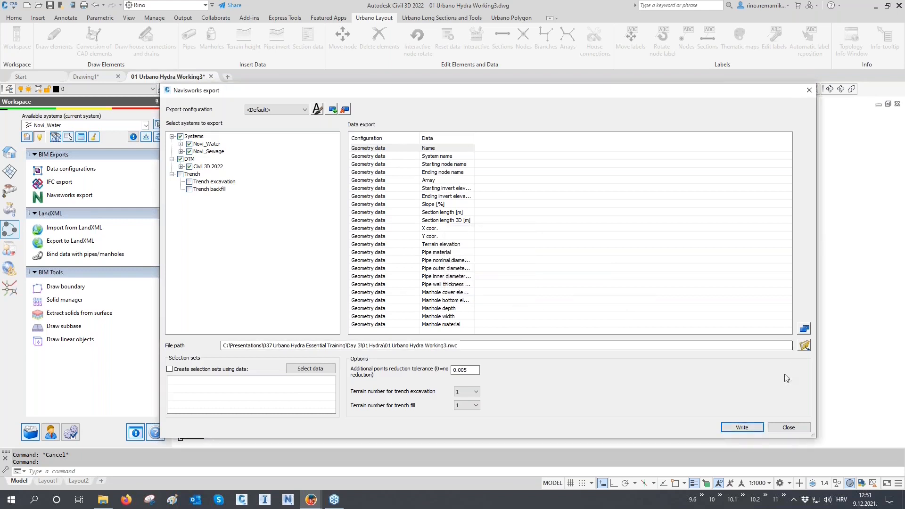
pyautogui.click(788, 427)
pyautogui.press('Escape')
pyautogui.press('Escape')
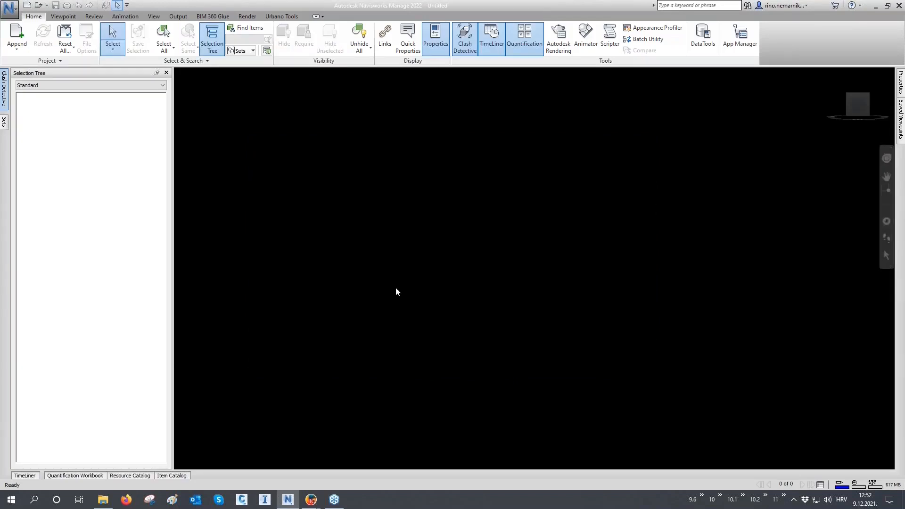
# Switch to Navisworks Manage and open 01 Urbano Hydra Working3.nwc from the 01 Hydra folder.
pyautogui.click(9, 8)
pyautogui.click(33, 53)
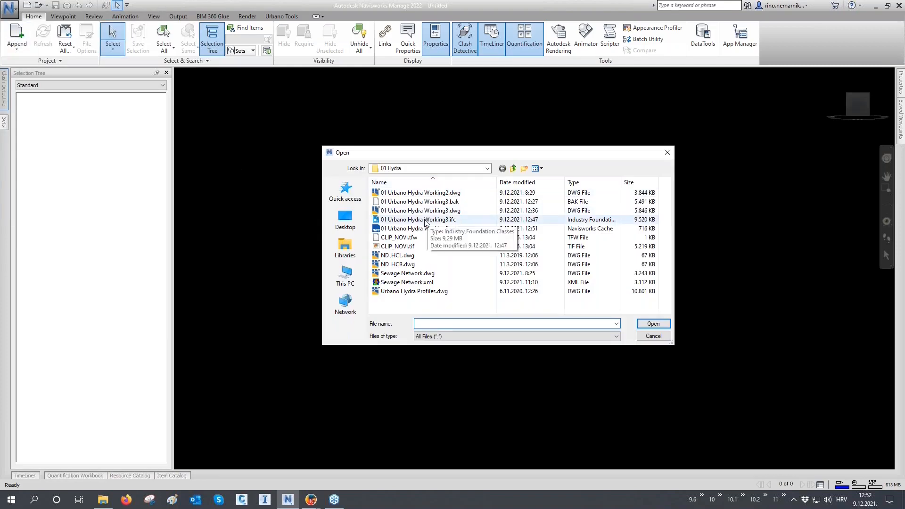
pyautogui.click(429, 230)
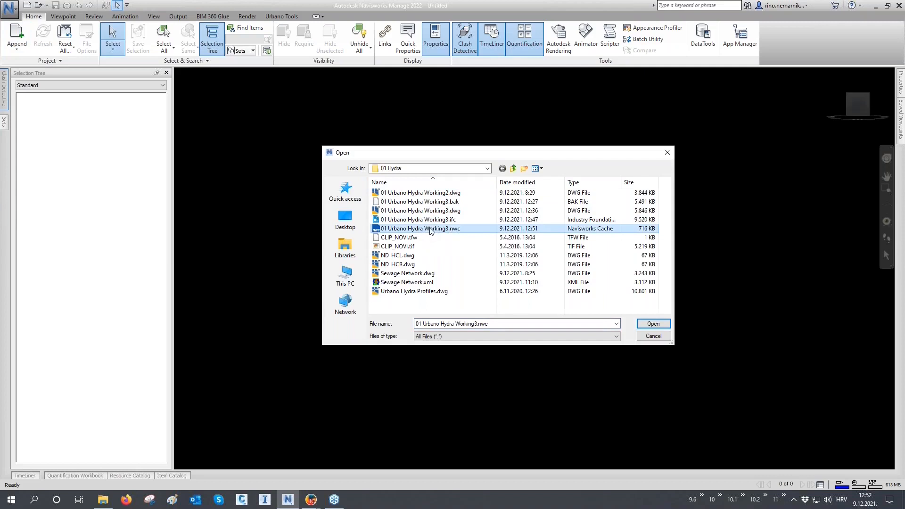
pyautogui.click(653, 324)
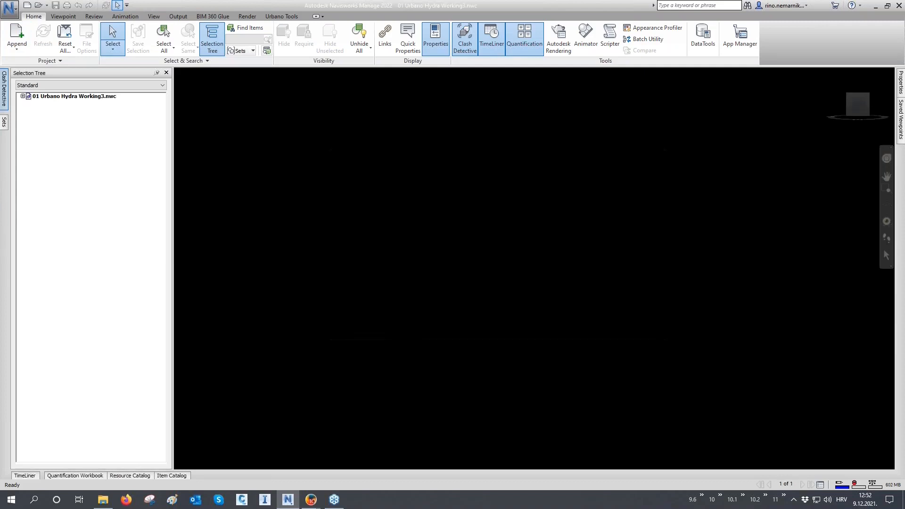
# Change the scene background mode to Graduated.
pyautogui.rightClick(293, 236)
pyautogui.click(329, 318)
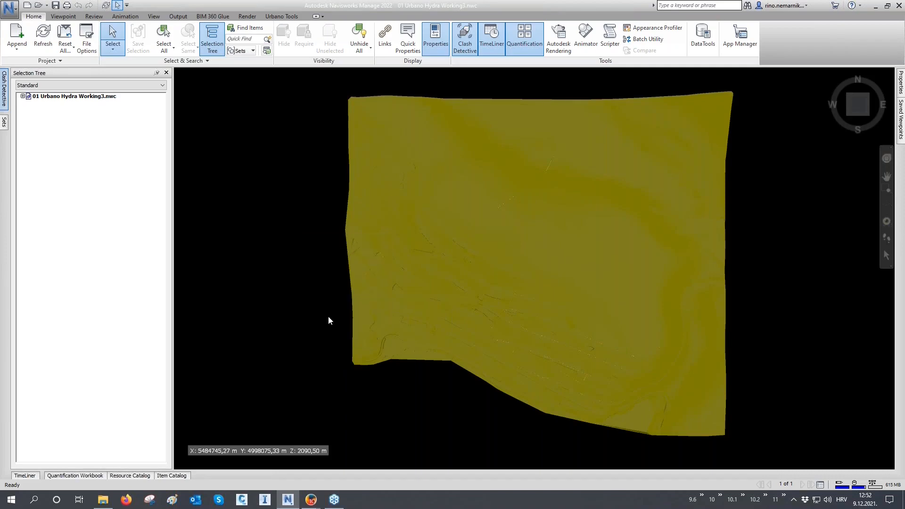
pyautogui.click(466, 209)
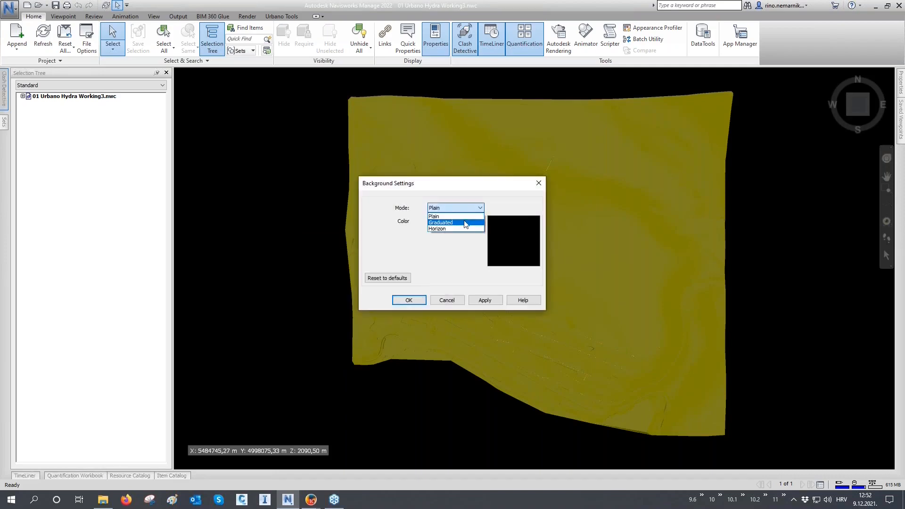
pyautogui.click(464, 222)
pyautogui.click(486, 301)
pyautogui.click(421, 301)
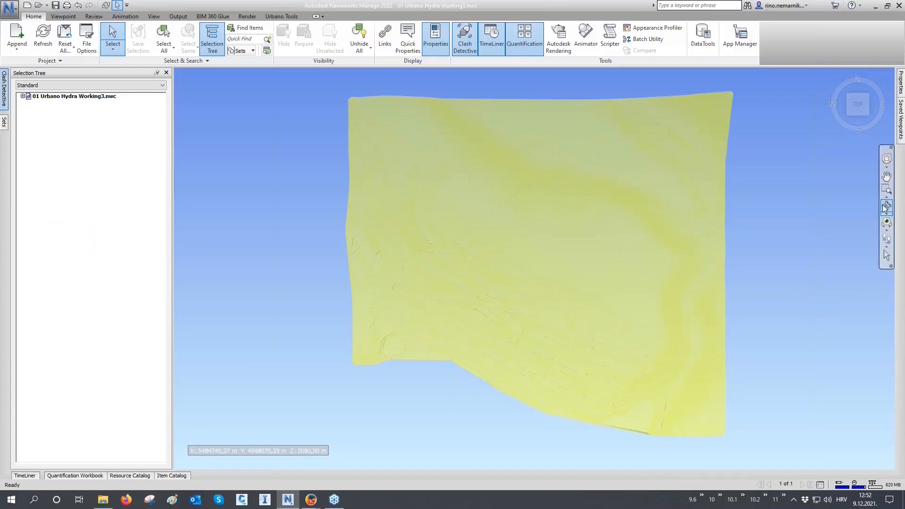
# Hide the terrain surface covering the pipe network in the 3D model.
pyautogui.click(885, 208)
pyautogui.click(482, 333)
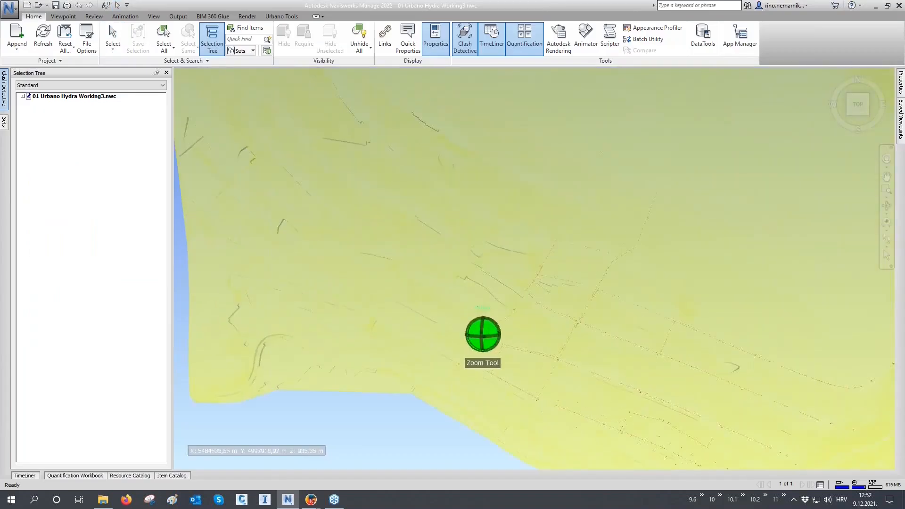
pyautogui.keyDown('shift'); pyautogui.moveTo(564, 357); pyautogui.dragTo(654, 233, button='middle'); pyautogui.keyUp('shift')
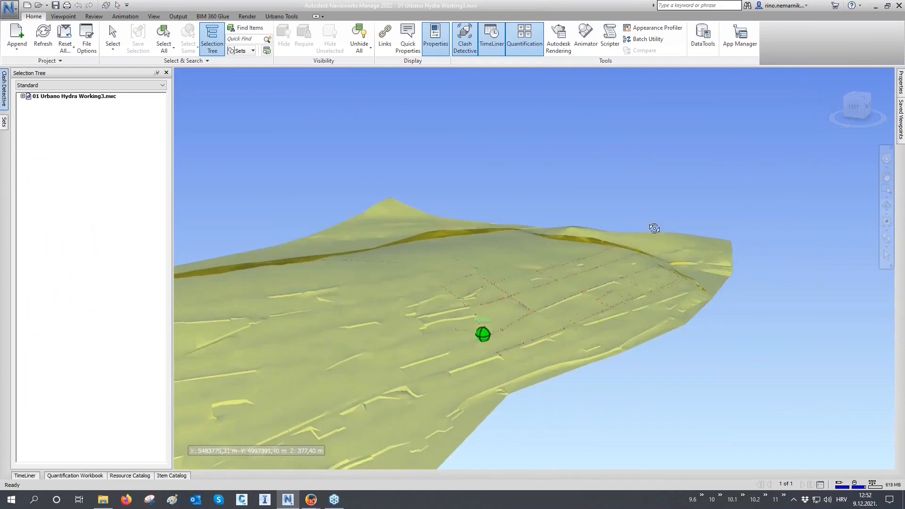
pyautogui.click(533, 334)
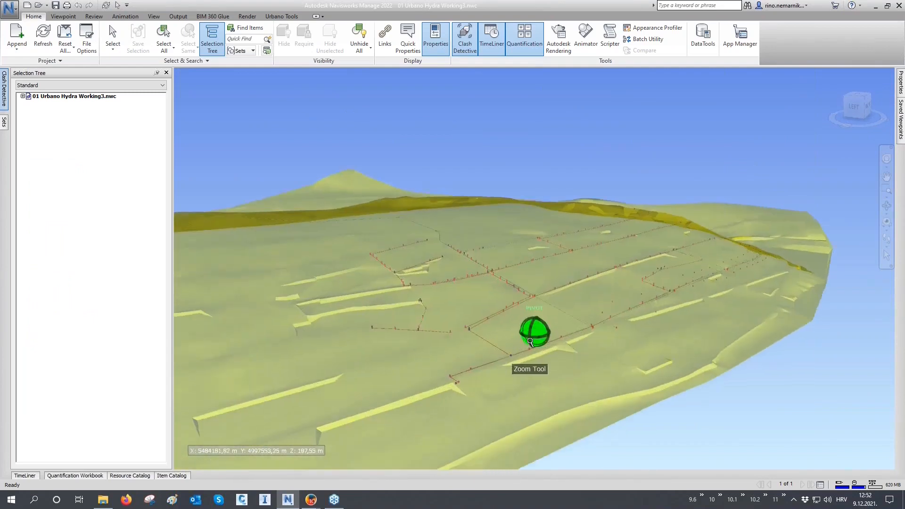
pyautogui.scroll(2, 530, 341)
pyautogui.moveTo(500, 362); pyautogui.dragTo(561, 297, button='middle')
pyautogui.scroll(5, 479, 335)
pyautogui.scroll(1, 479, 337)
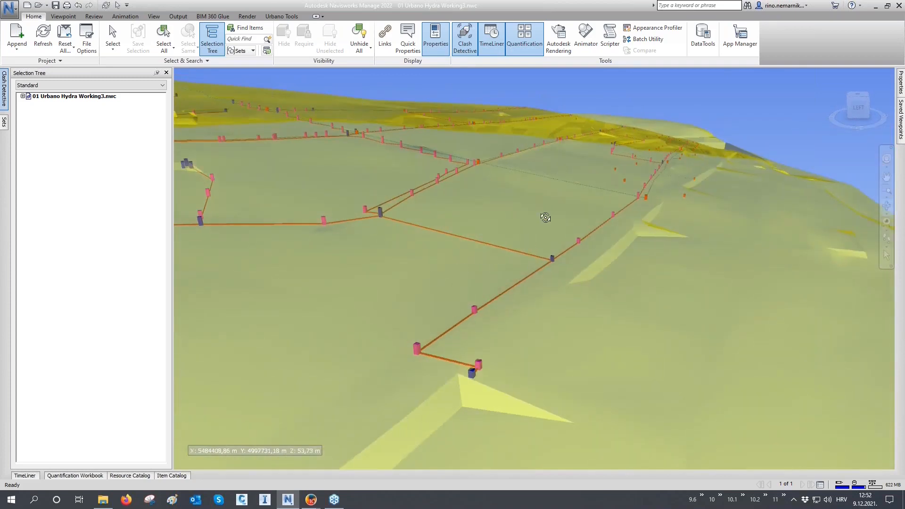
pyautogui.rightClick(546, 217)
pyautogui.click(560, 359)
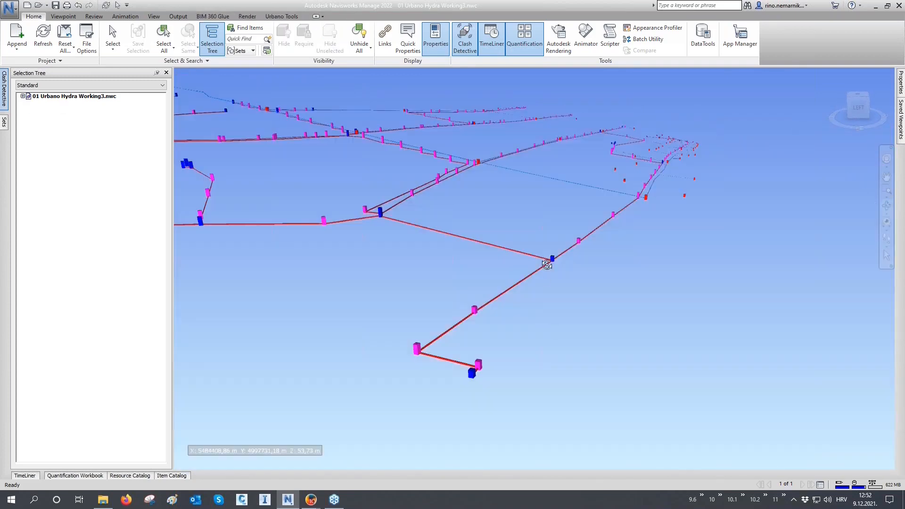
# Examine the 3D pipes and manholes up close where the red and blue pipelines run side by side.
pyautogui.scroll(3, 546, 265)
pyautogui.scroll(5, 551, 257)
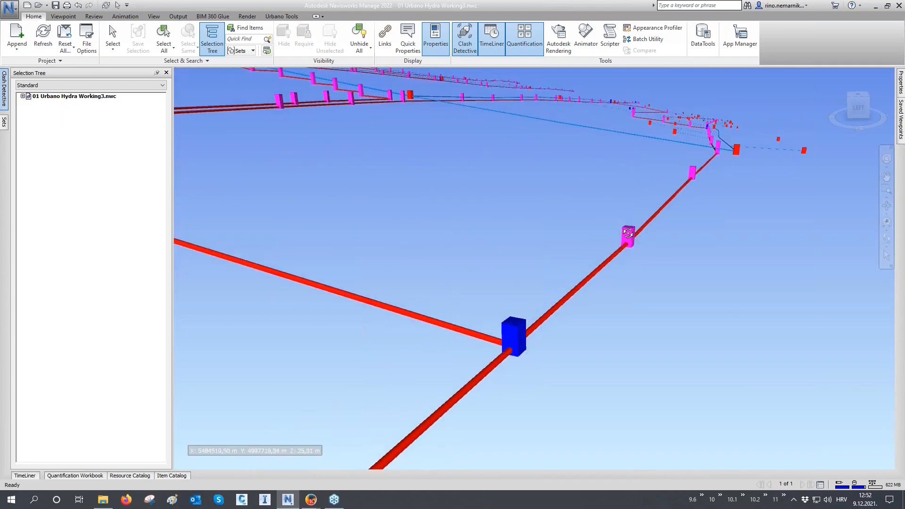
pyautogui.scroll(-4, 621, 264)
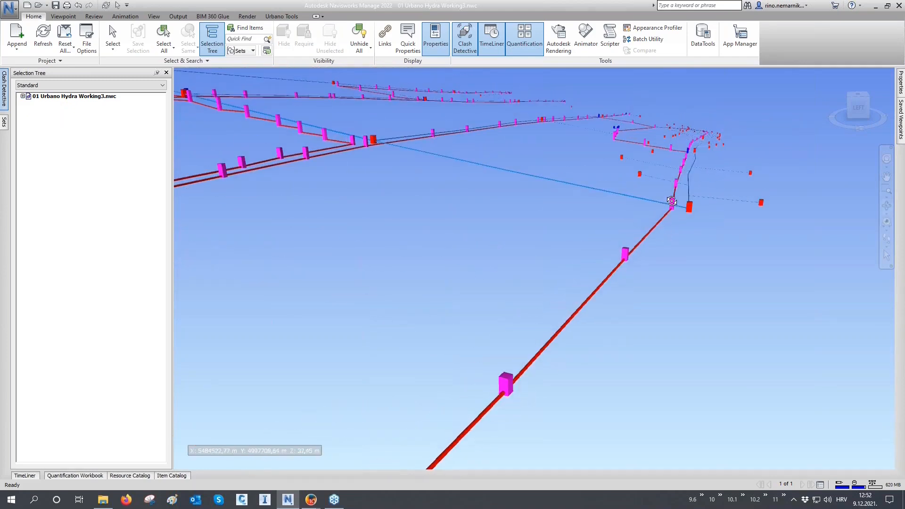
pyautogui.scroll(3, 671, 201)
pyautogui.moveTo(673, 202); pyautogui.dragTo(466, 323, button='middle')
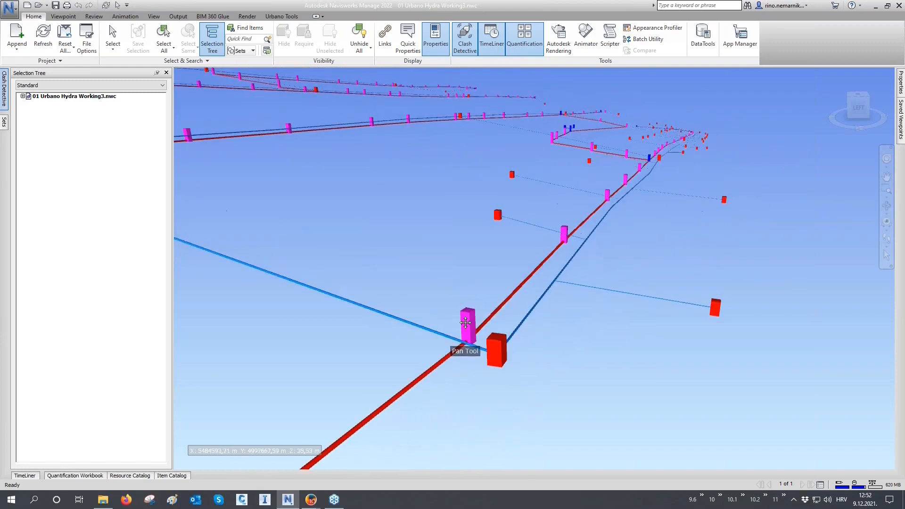
pyautogui.scroll(1, 494, 340)
pyautogui.scroll(4, 494, 340)
pyautogui.keyDown('shift'); pyautogui.moveTo(493, 340); pyautogui.dragTo(554, 375, button='middle'); pyautogui.keyUp('shift')
pyautogui.click(884, 240)
pyautogui.moveTo(533, 403); pyautogui.dragTo(511, 197)
pyautogui.moveTo(520, 193); pyautogui.dragTo(542, 302)
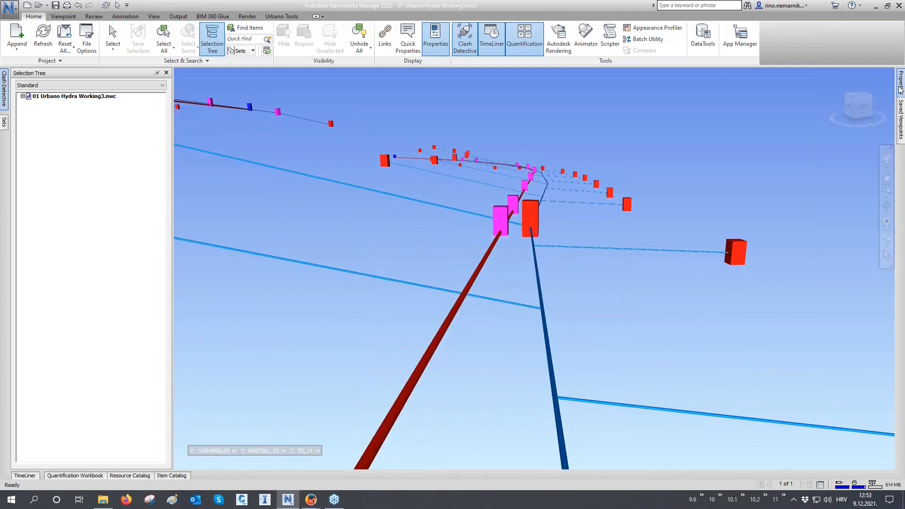
# Keep the object properties permanently displayed and select the blue pipe leading to the red manhole.
pyautogui.moveTo(898, 87)
pyautogui.click(878, 72)
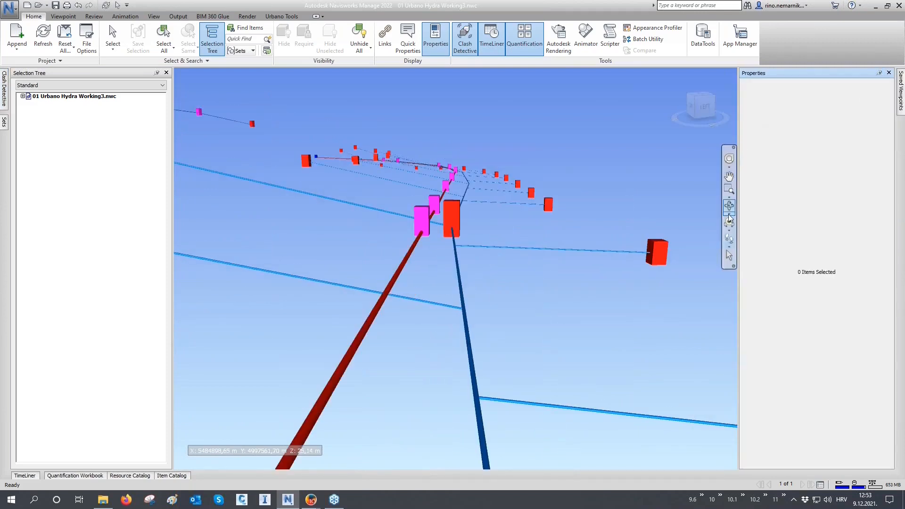
pyautogui.hotkey('ctrl', '1')
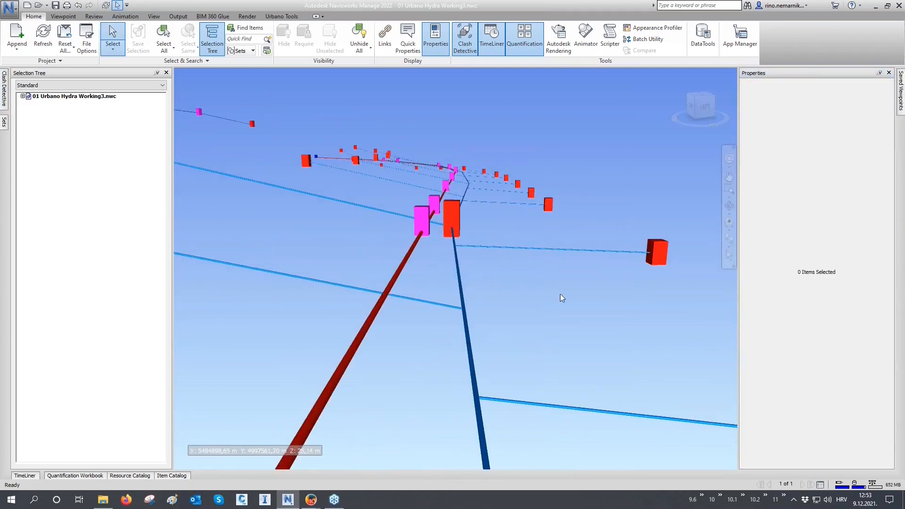
pyautogui.click(456, 248)
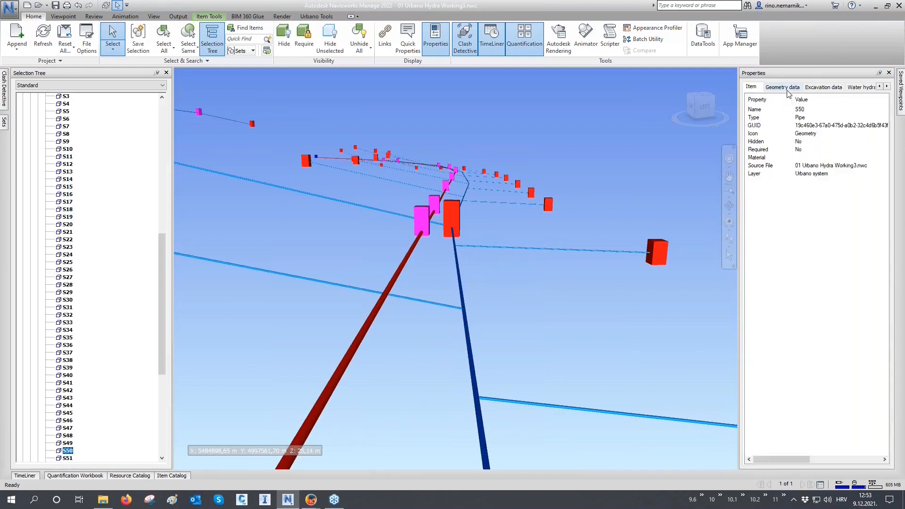
# Review the geometry, excavation and water hydraulic data of the selected blue pipe.
pyautogui.click(786, 89)
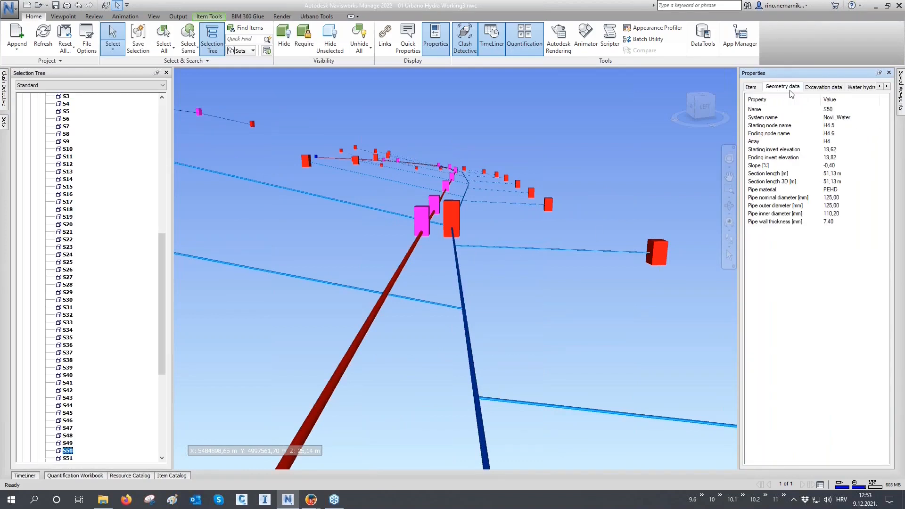
pyautogui.click(819, 90)
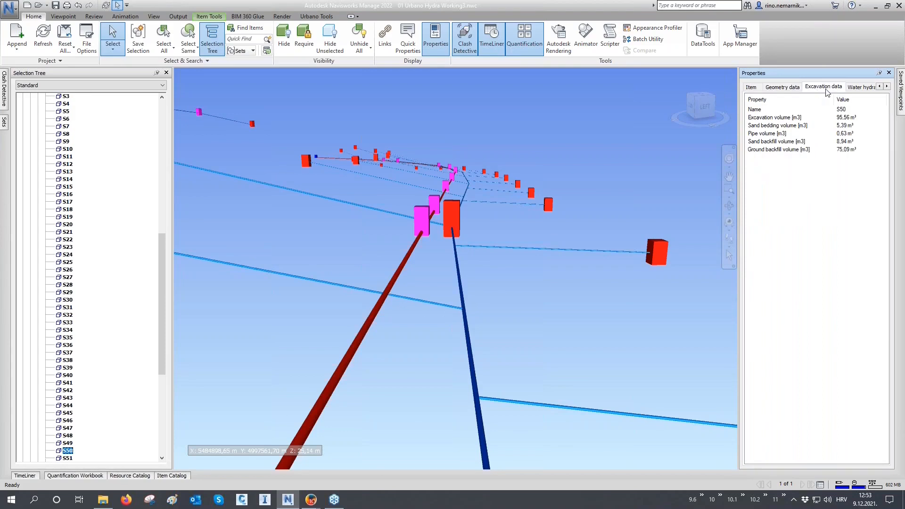
pyautogui.click(857, 89)
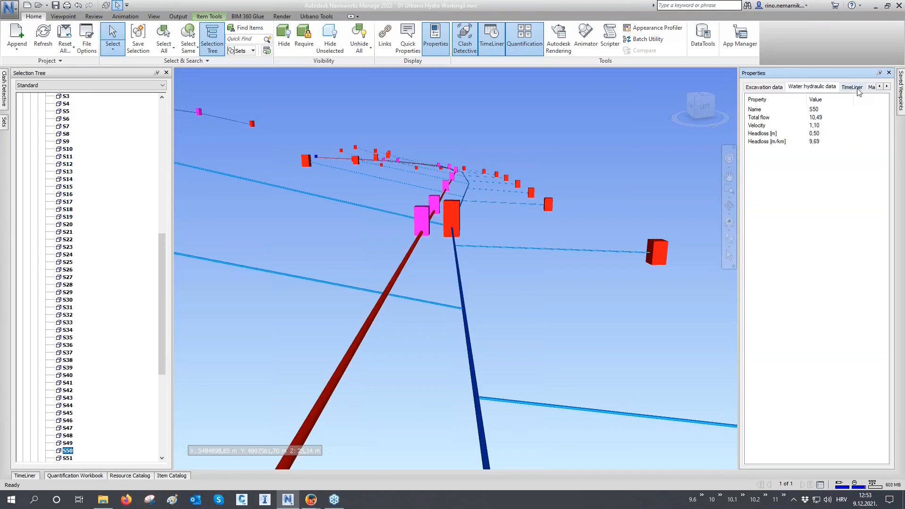
# Select the red manhole at the end of the blue pipe and review its water hydraulic, excavation and geometry data.
pyautogui.click(451, 215)
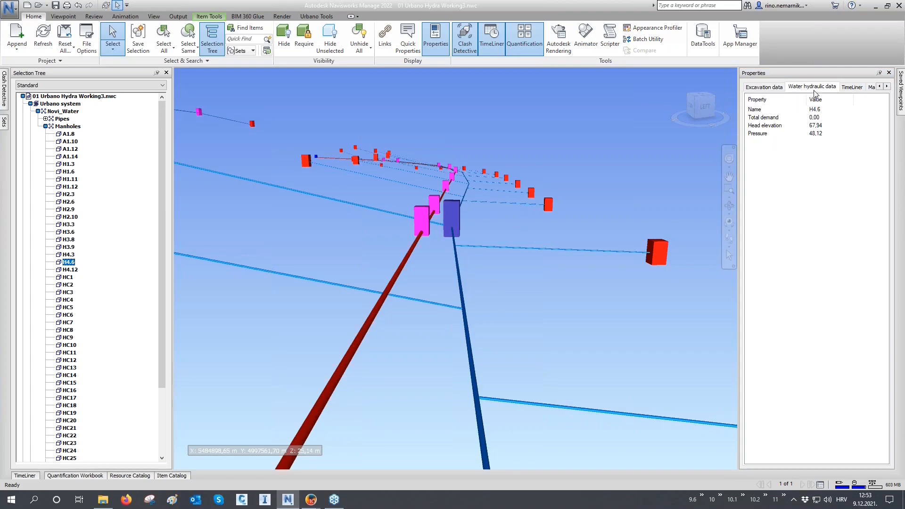
pyautogui.click(764, 89)
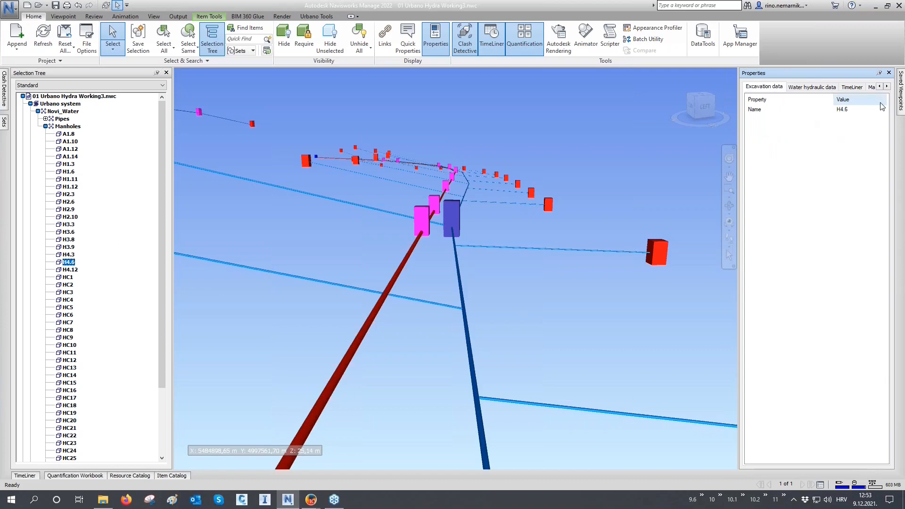
pyautogui.click(880, 87)
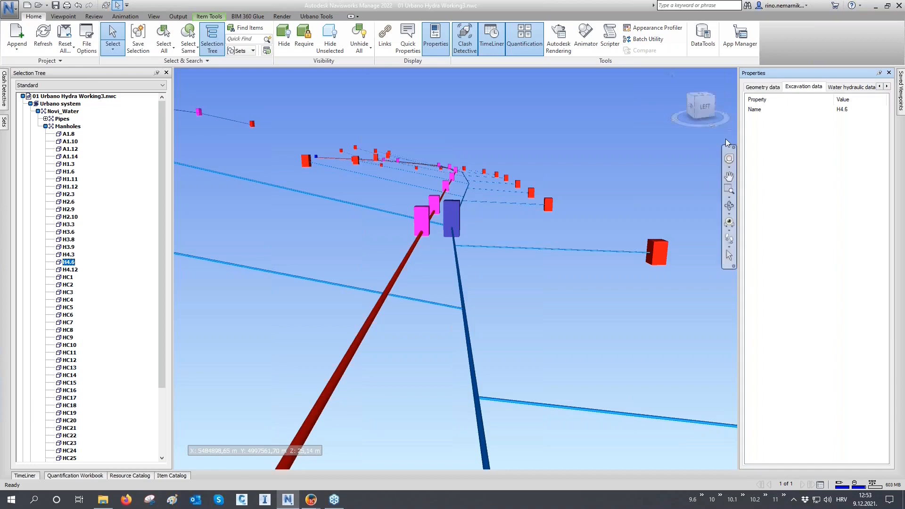
pyautogui.click(763, 88)
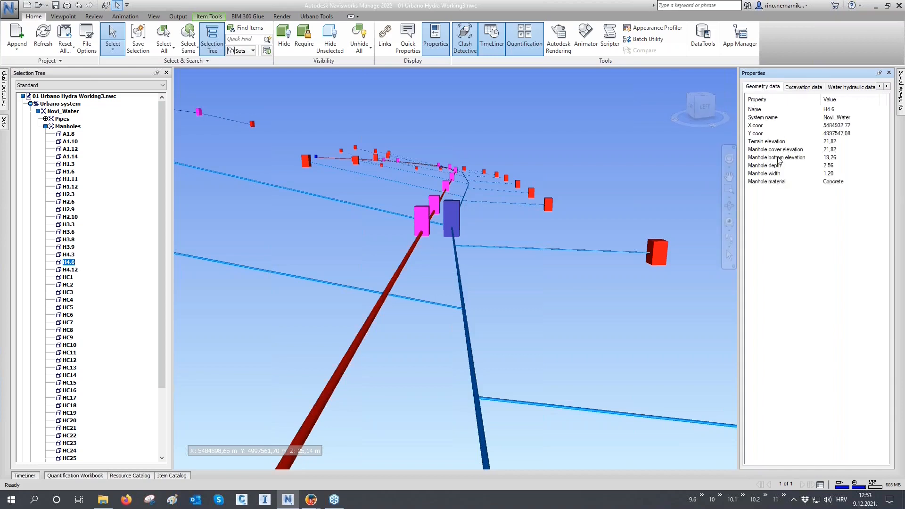
# Clear the manhole selection and zoom out to view more of the surrounding pipe network.
pyautogui.click(729, 208)
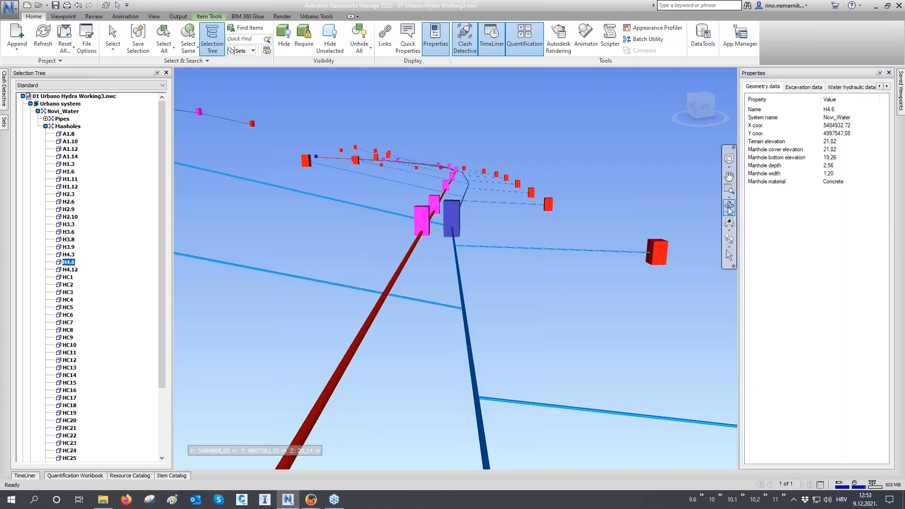
pyautogui.press('Escape')
pyautogui.moveTo(468, 333); pyautogui.dragTo(471, 330)
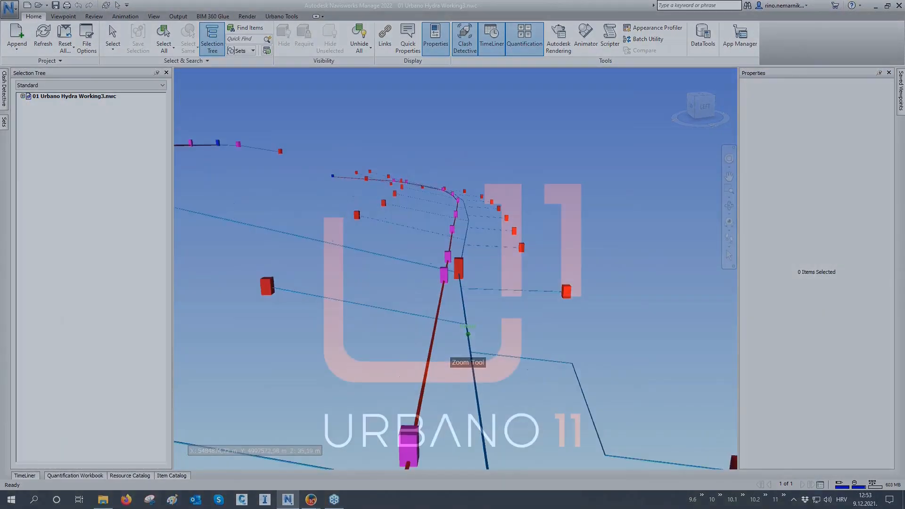